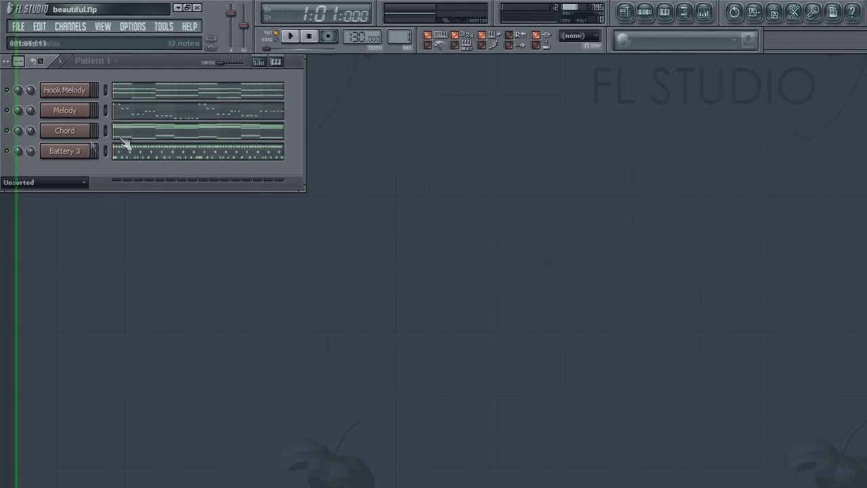
# Open the Chord channel's piano roll, play the pattern with Hook Melody muted, and close the piano roll.
pyautogui.click(88, 90)
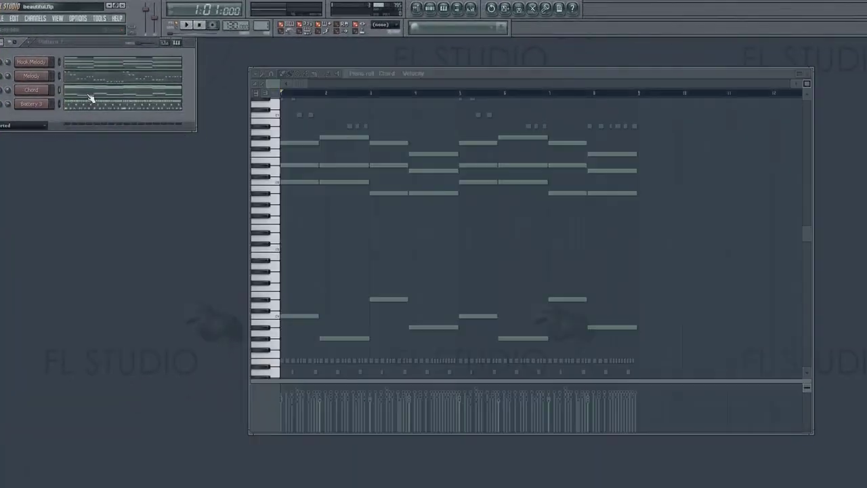
pyautogui.moveTo(433, 74); pyautogui.dragTo(416, 73)
pyautogui.click(2, 62)
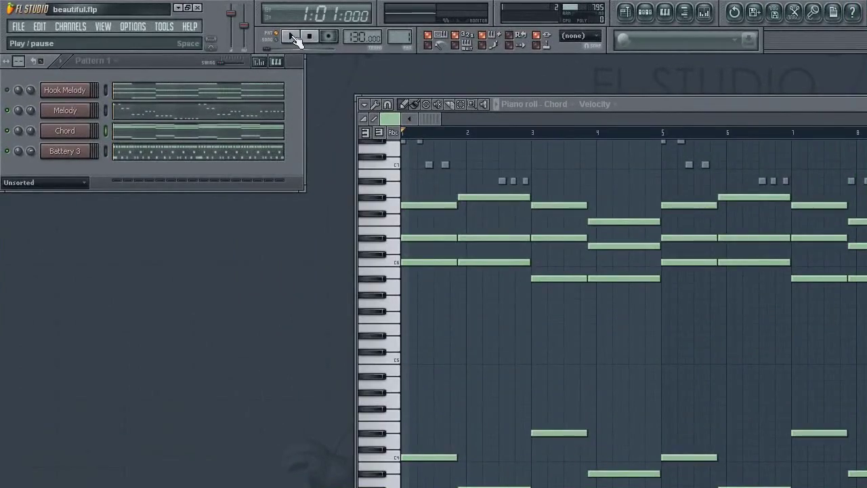
pyautogui.click(292, 37)
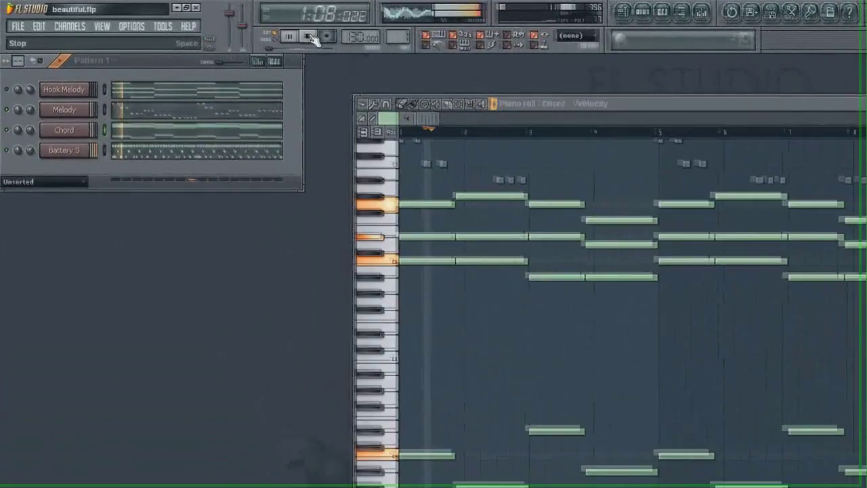
pyautogui.click(311, 36)
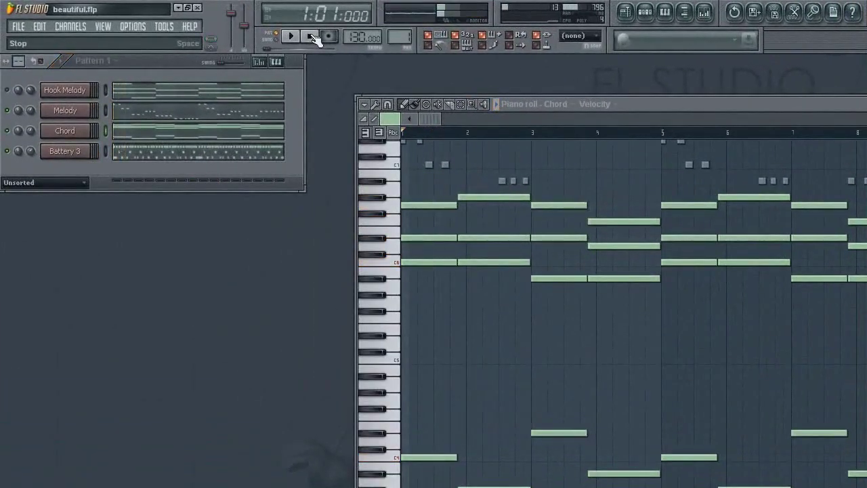
pyautogui.moveTo(685, 108); pyautogui.dragTo(642, 104)
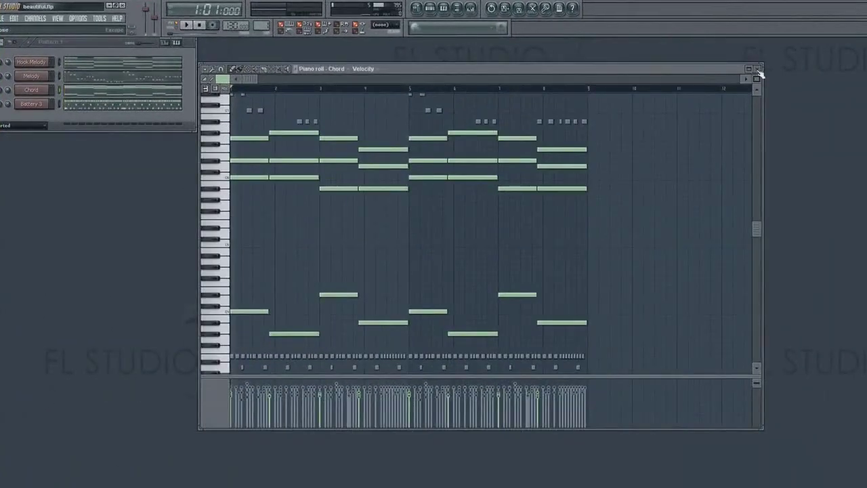
pyautogui.click(759, 77)
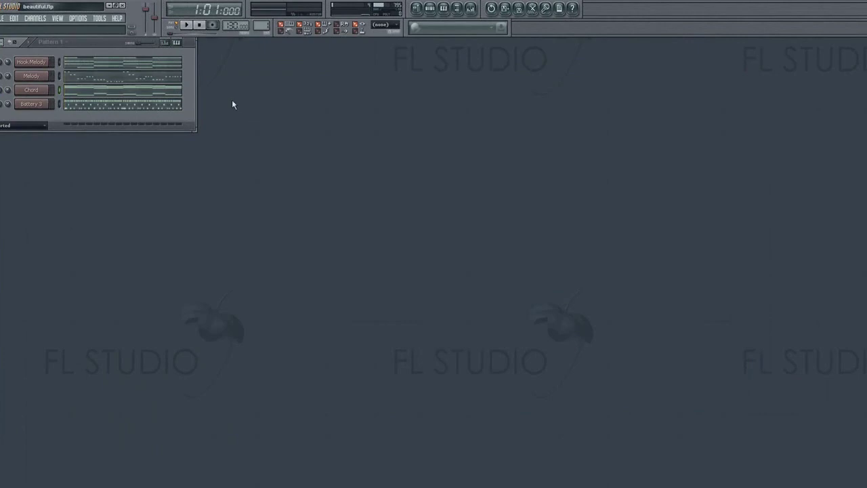
# Open the Melody channel's piano roll with that channel soloed and turn off ghost channels.
pyautogui.rightClick(32, 76)
pyautogui.click(14, 90)
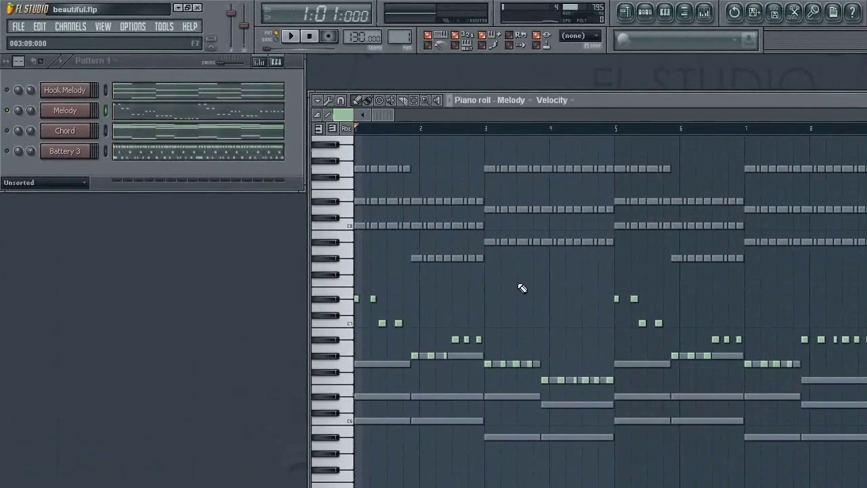
pyautogui.scroll(-1, 584, 310)
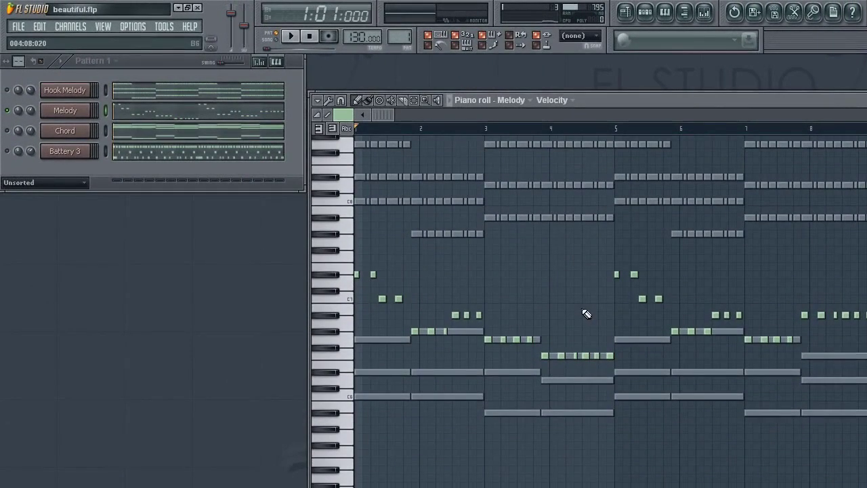
pyautogui.click(317, 101)
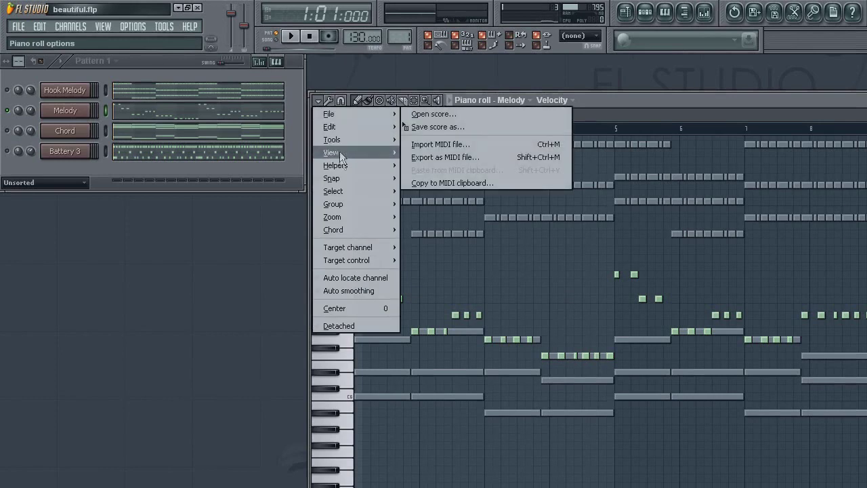
pyautogui.moveTo(344, 164)
pyautogui.click(444, 208)
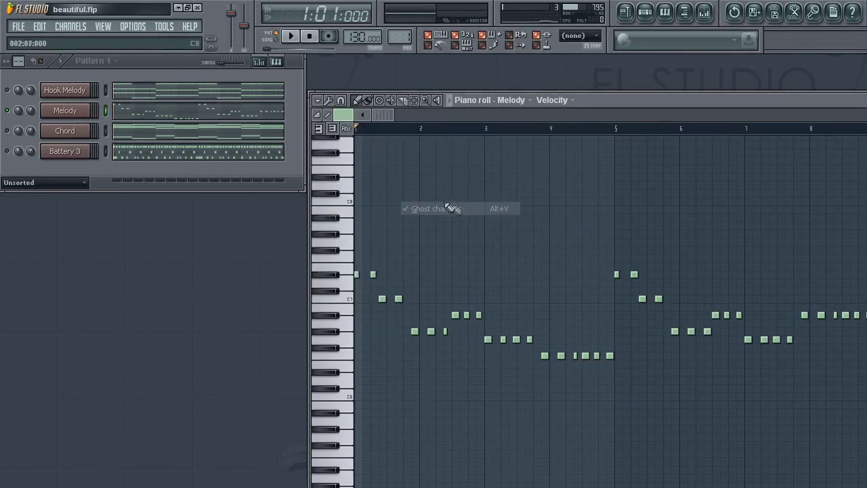
pyautogui.moveTo(339, 263); pyautogui.dragTo(343, 348)
pyautogui.click(489, 420)
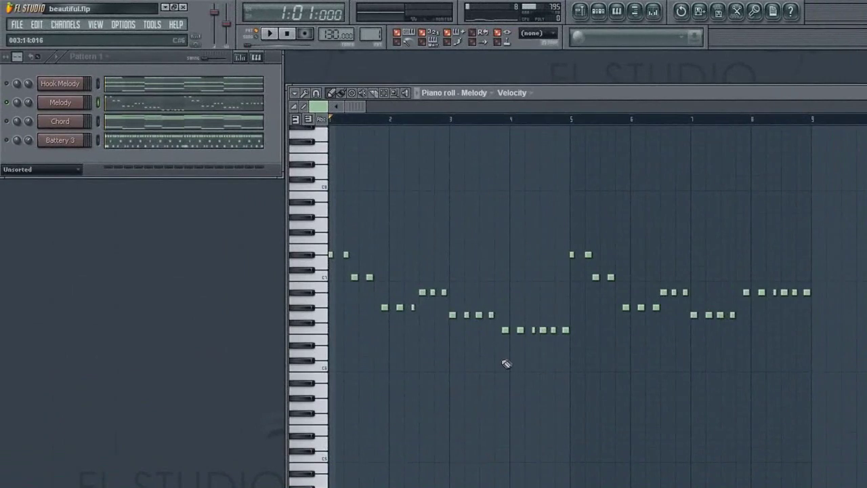
# Select the matching note groups in both halves of the melody to compare their phrases and endings.
pyautogui.moveTo(496, 350); pyautogui.dragTo(319, 234)
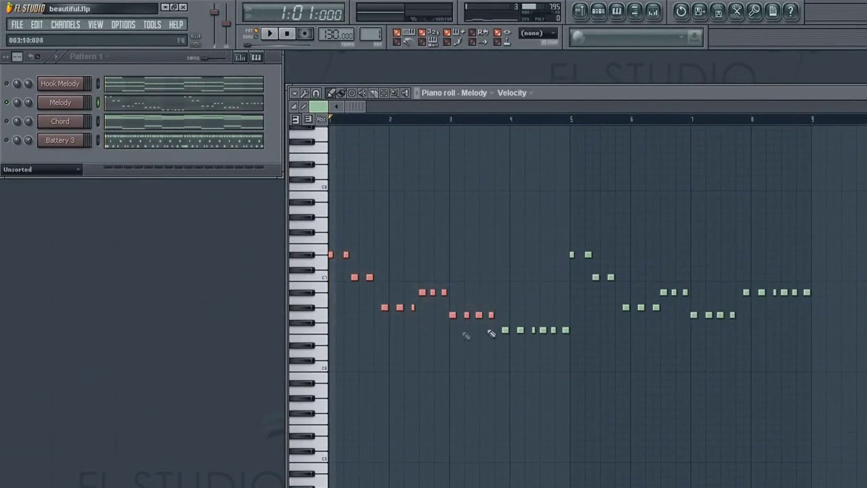
pyautogui.moveTo(737, 341); pyautogui.dragTo(573, 230)
pyautogui.moveTo(604, 366); pyautogui.dragTo(505, 330)
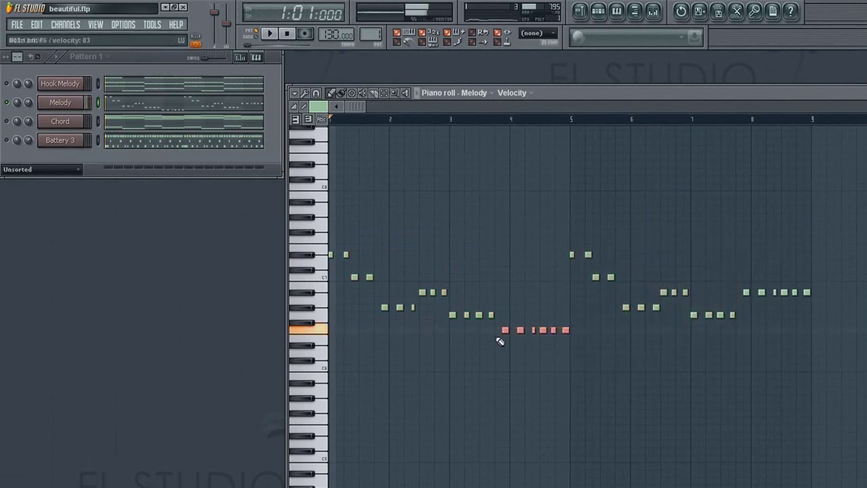
pyautogui.moveTo(844, 320); pyautogui.dragTo(747, 285)
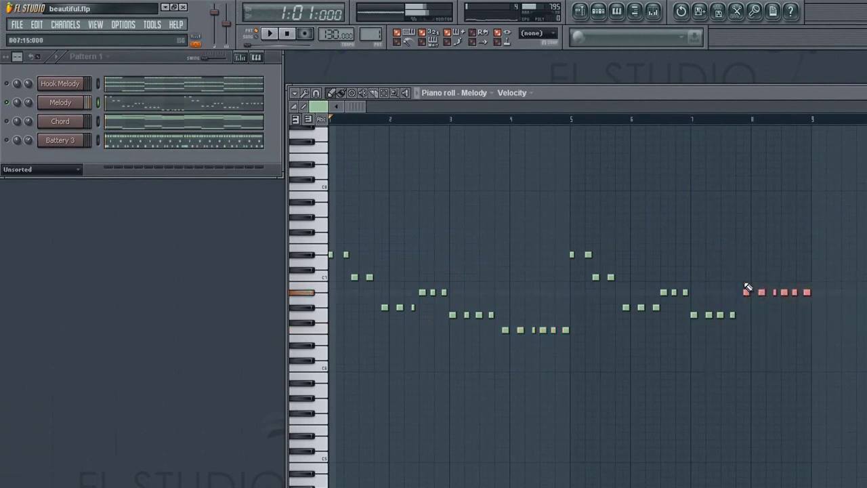
pyautogui.moveTo(721, 307); pyautogui.dragTo(648, 285)
pyautogui.moveTo(738, 285); pyautogui.dragTo(845, 299)
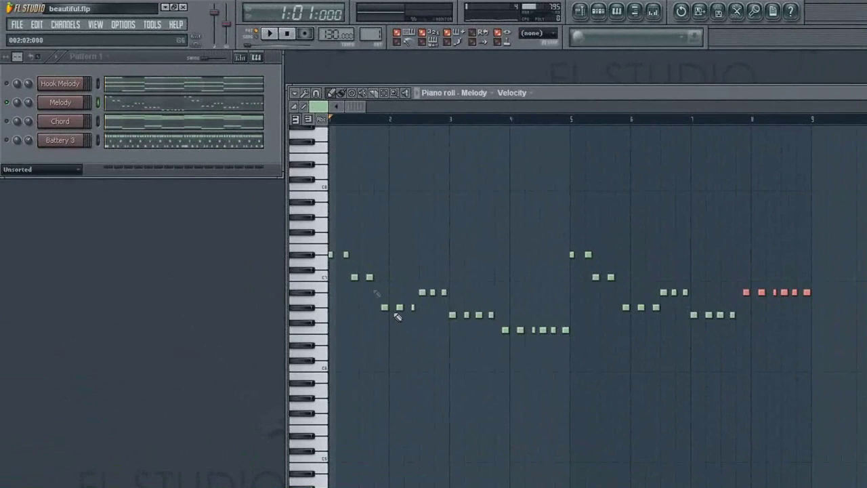
# Duplicate all melody notes one octave lower and play back the layered melody.
pyautogui.click(212, 177)
pyautogui.hotkey('ctrl', 'a')
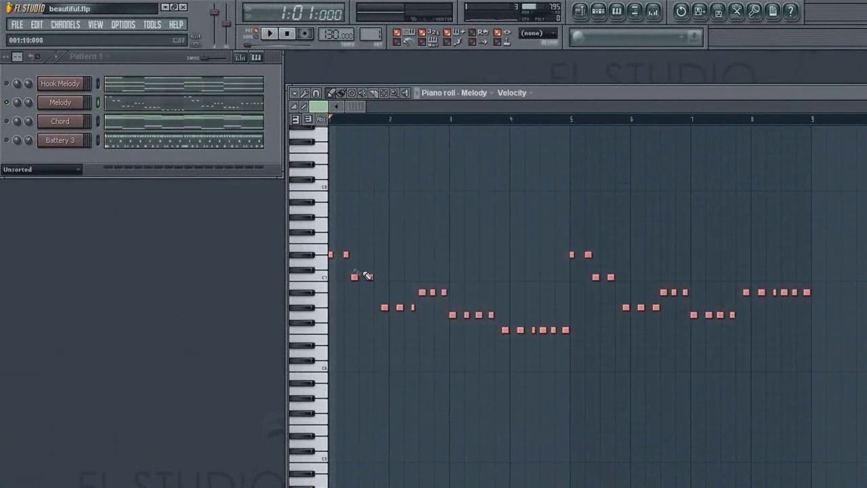
pyautogui.keyDown('shift'); pyautogui.moveTo(331, 254); pyautogui.dragTo(324, 345); pyautogui.keyUp('shift')
pyautogui.press('space')
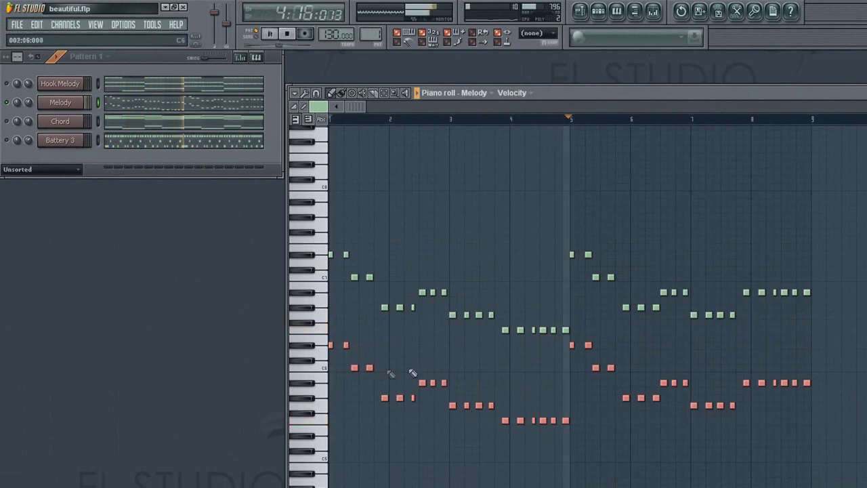
pyautogui.press('space')
# Move the duplicated notes to one octave above the original melody and play back the pattern.
pyautogui.moveTo(329, 345); pyautogui.dragTo(300, 163)
pyautogui.press('space')
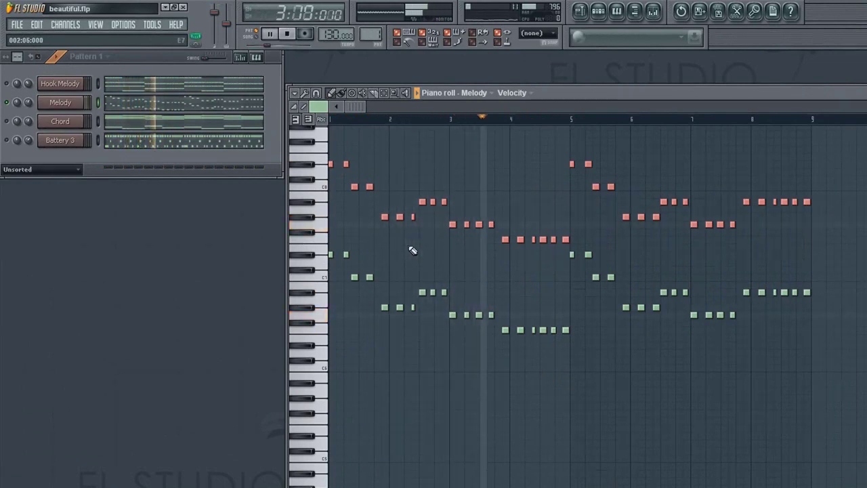
pyautogui.press('space')
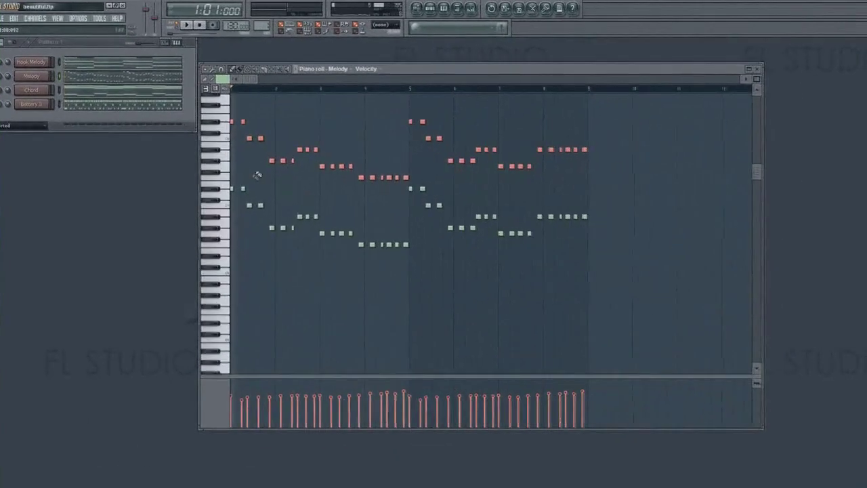
# Solo the Chord channel and open its piano roll.
pyautogui.rightClick(10, 91)
pyautogui.press('Escape')
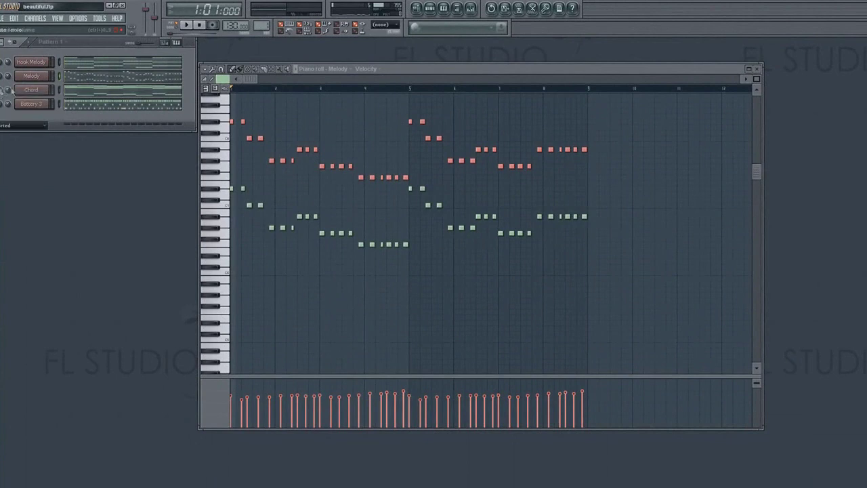
pyautogui.click(81, 92)
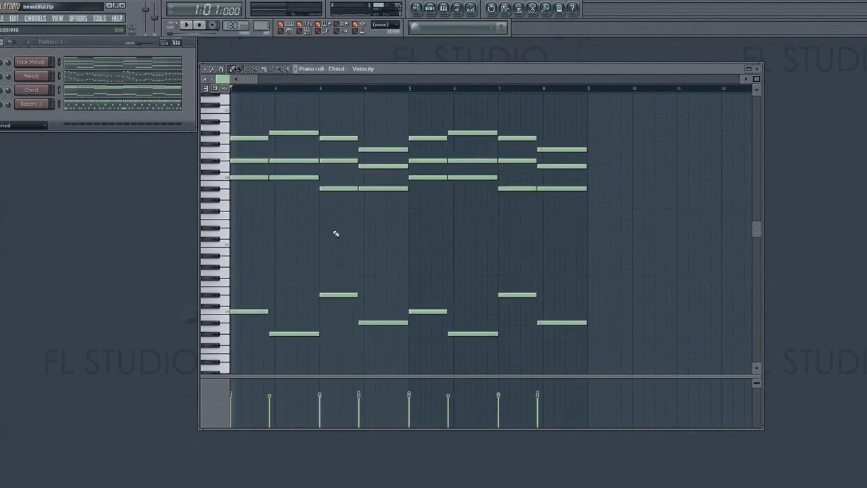
# Audition the Chord channel's opening chords one after another.
pyautogui.press('space')
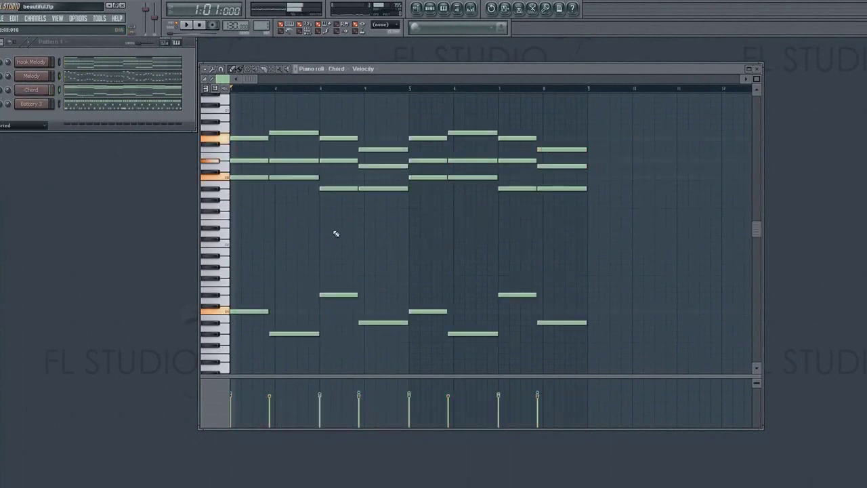
pyautogui.press('space')
pyautogui.press('space')
pyautogui.press('space')
pyautogui.press('space')
pyautogui.press('space')
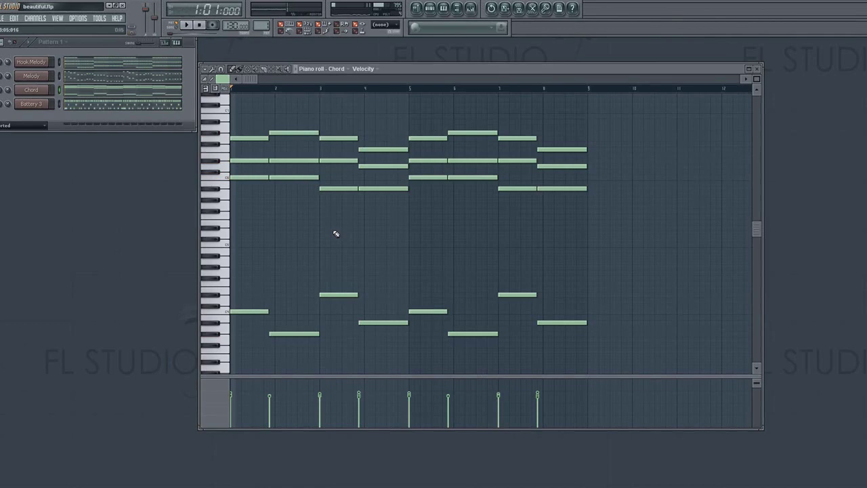
pyautogui.press('space')
pyautogui.press('space')
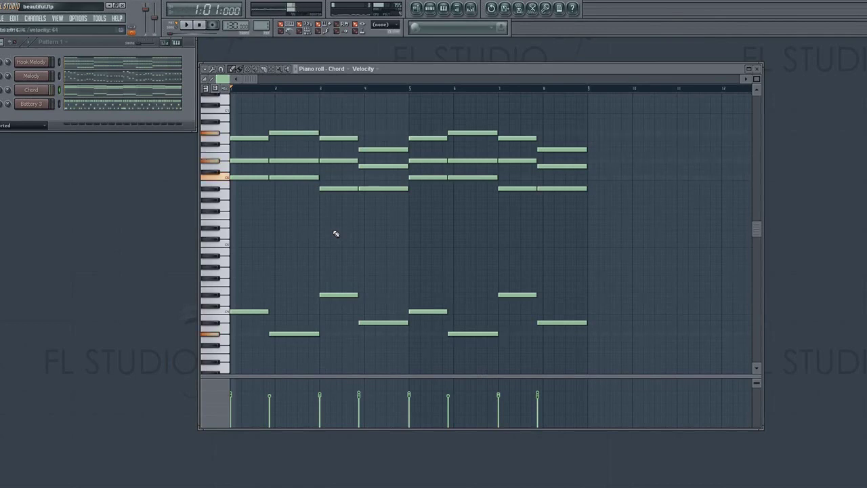
pyautogui.press('space')
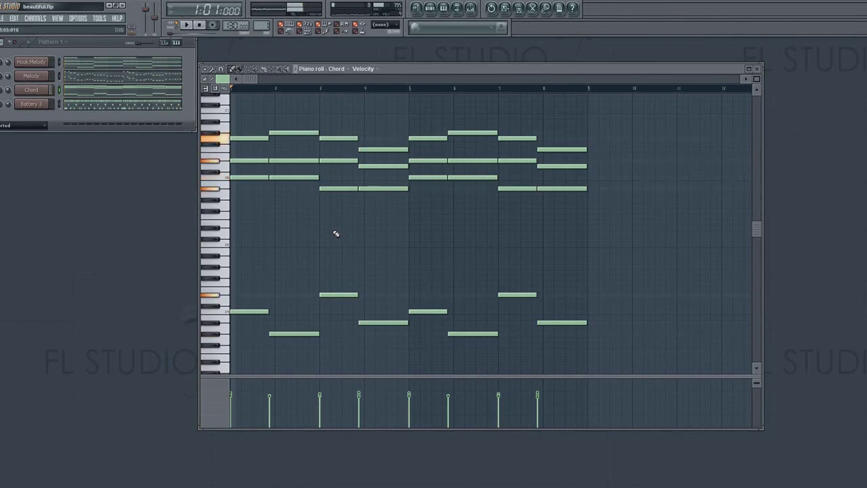
pyautogui.press('space')
pyautogui.press('space')
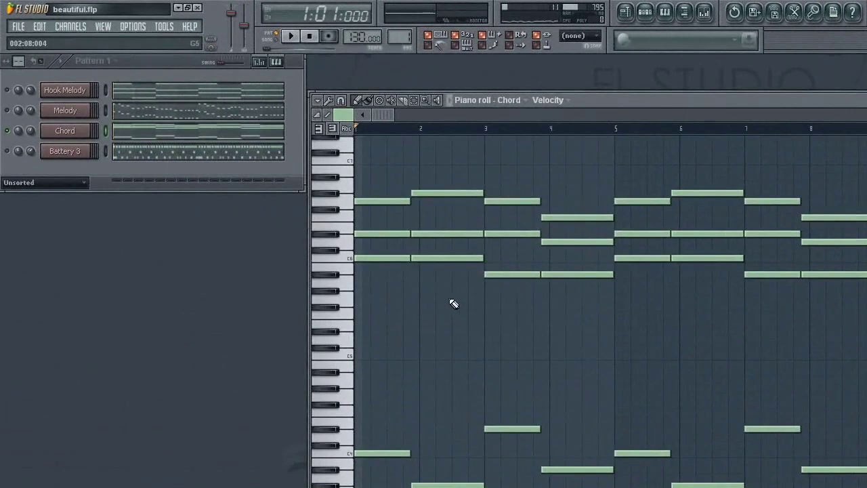
# Examine the chord timing by selecting individual chords and placing the playhead just before bar 2.
pyautogui.moveTo(451, 240); pyautogui.dragTo(429, 169)
pyautogui.moveTo(594, 331); pyautogui.dragTo(573, 189)
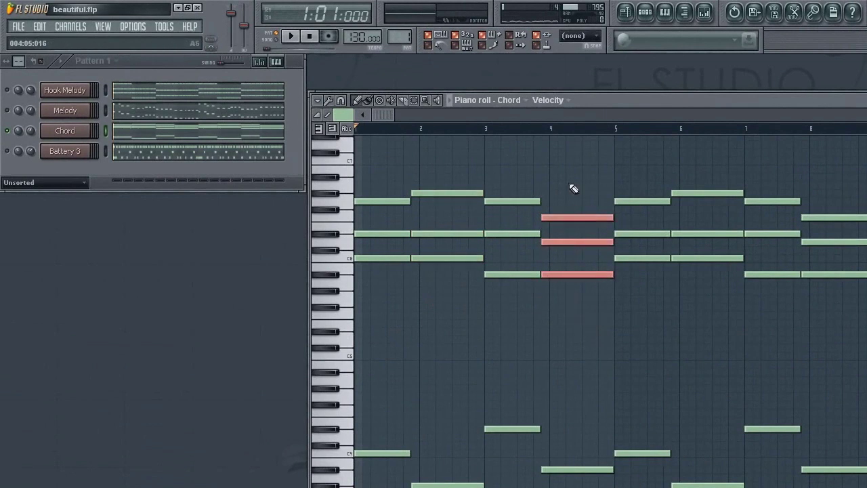
pyautogui.click(415, 129)
pyautogui.scroll(3, 438, 139)
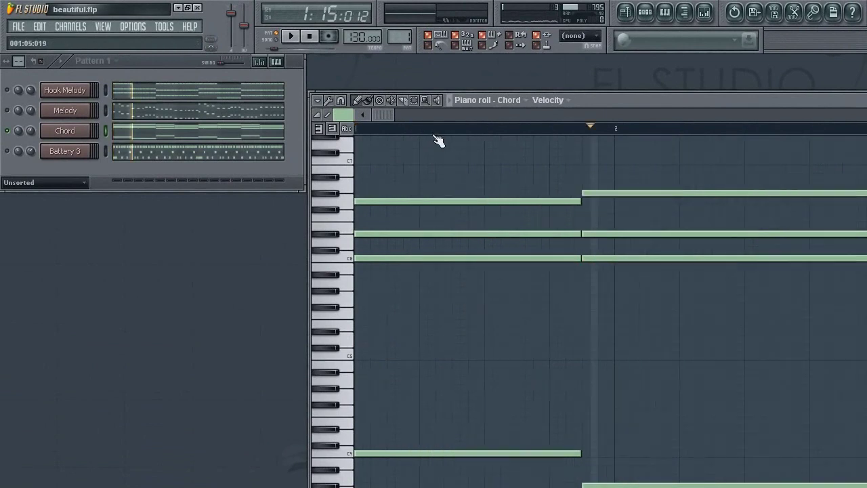
pyautogui.moveTo(595, 164); pyautogui.dragTo(631, 313)
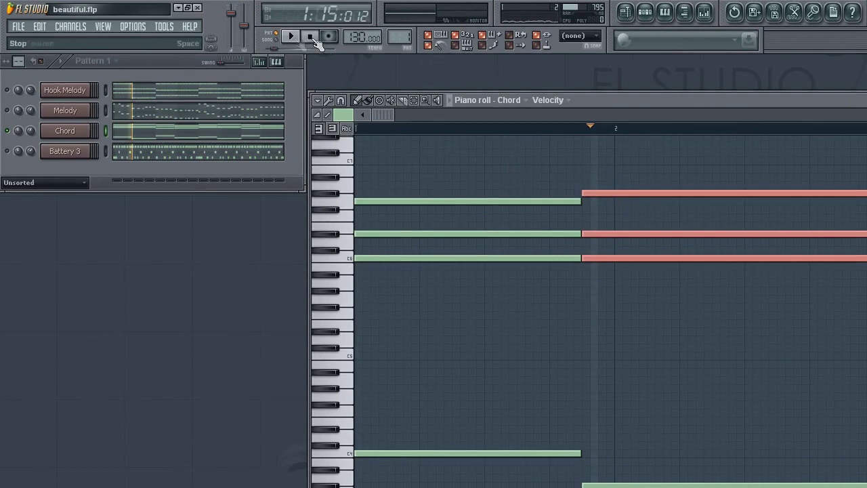
# Play back the soloed Chord pattern to hear when the chords change.
pyautogui.press('space')
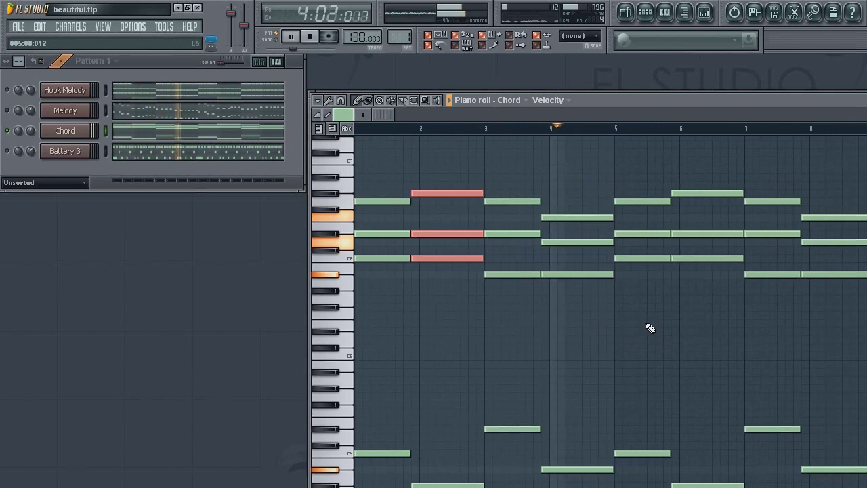
pyautogui.press('space')
pyautogui.press('space')
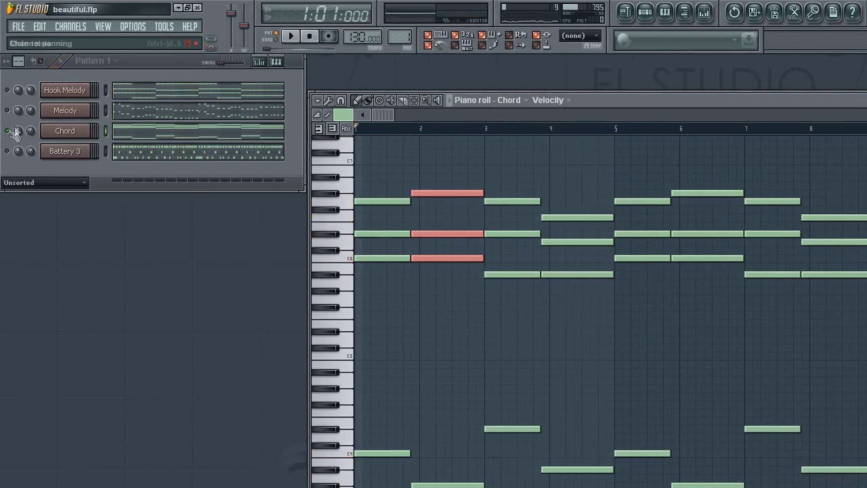
pyautogui.press('space')
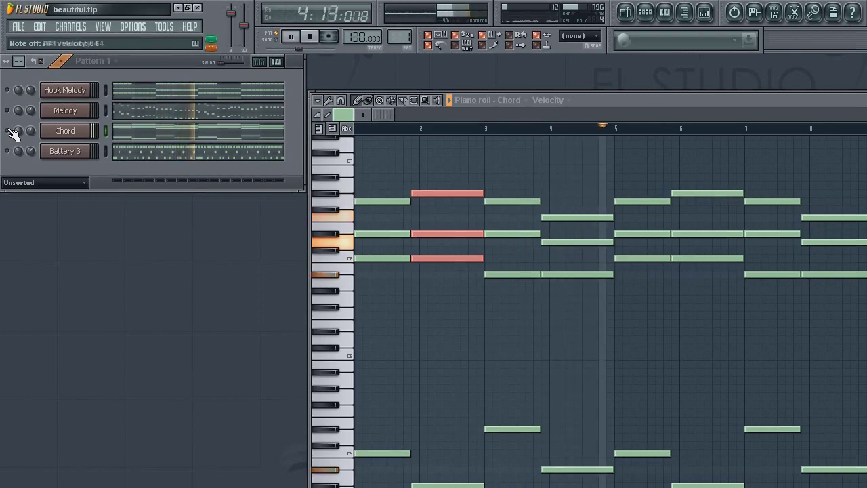
pyautogui.press('space')
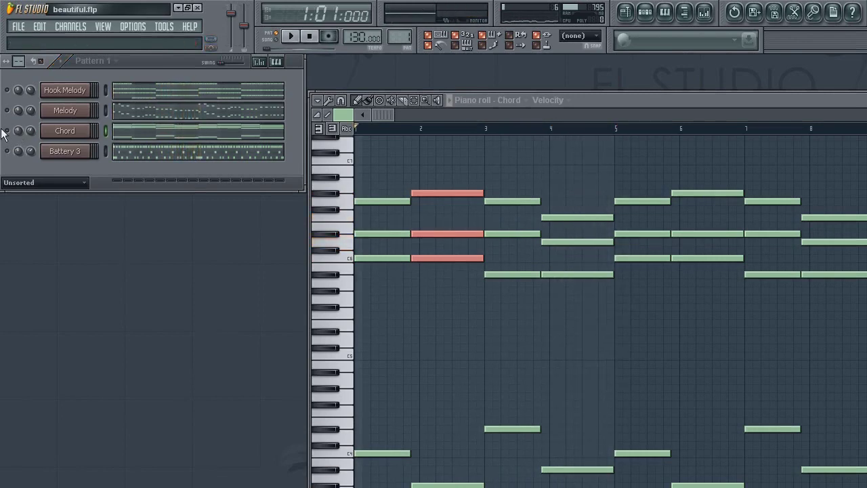
# Mark the second chord's early entry at step 14 of bar 1, clear the note selection and play the chord pattern.
pyautogui.click(409, 129)
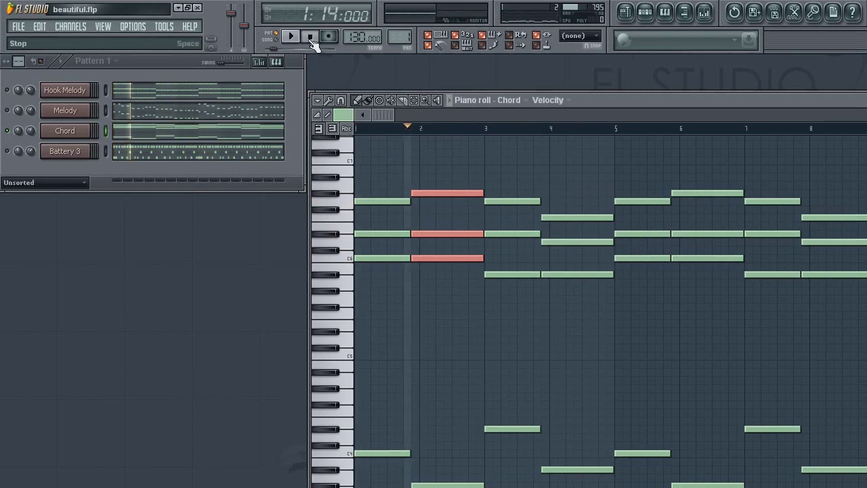
pyautogui.click(290, 37)
pyautogui.click(483, 165)
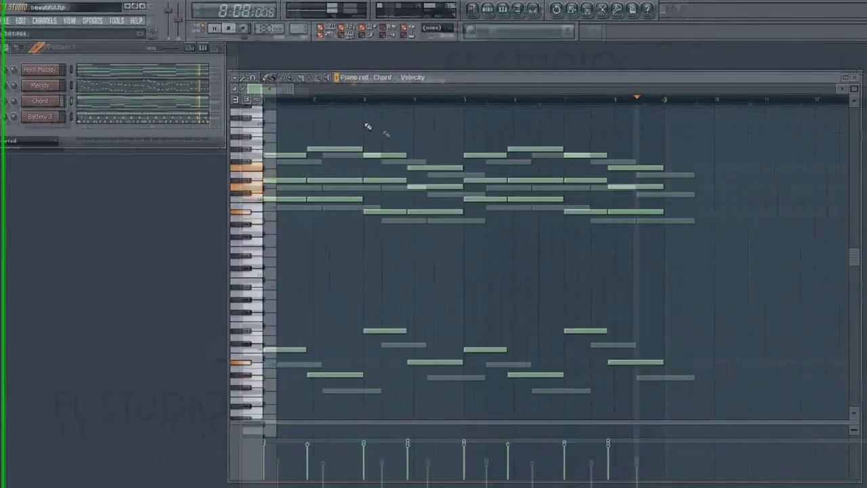
# Play the Chord pattern together with the Melody channel, leaving the hook melody and drums muted.
pyautogui.press('space')
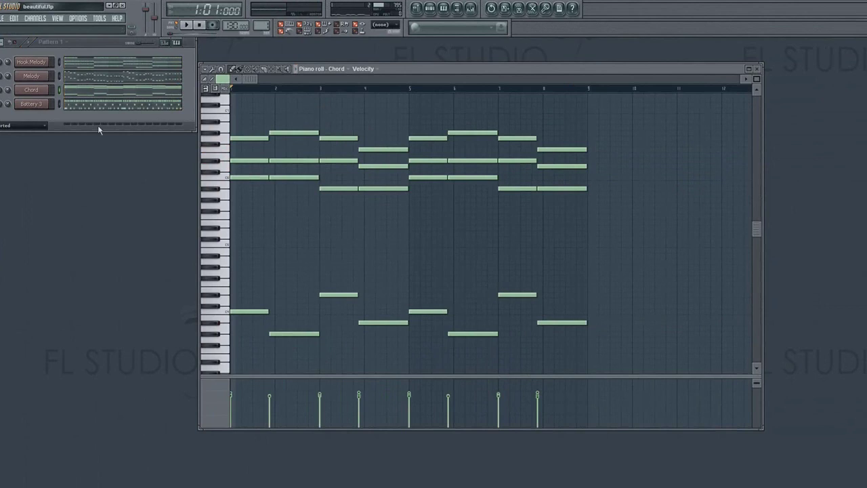
pyautogui.click(187, 26)
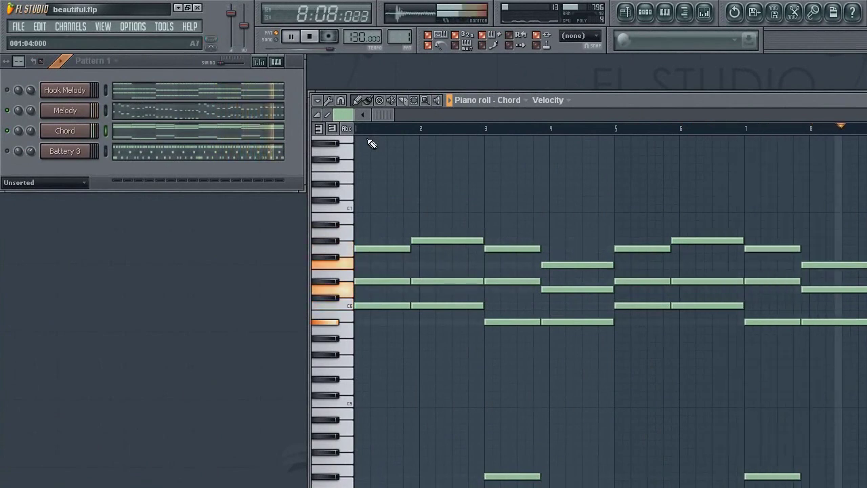
pyautogui.press('space')
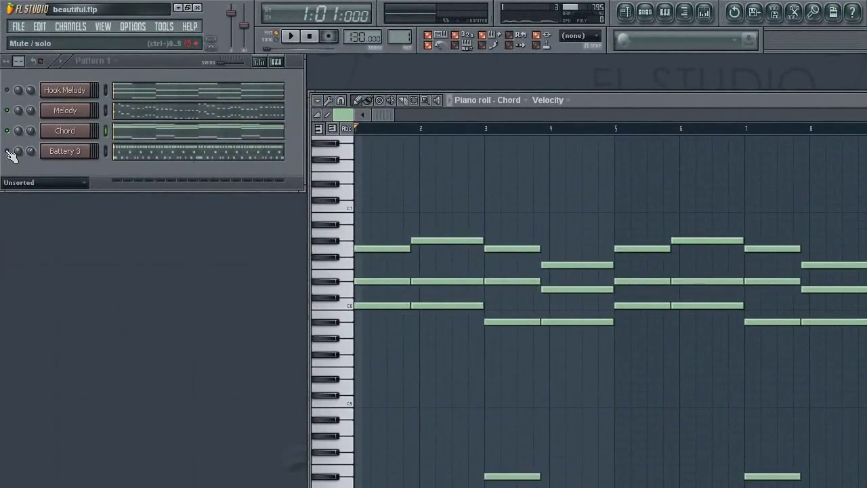
# Solo the Battery 3 channel, show its notes in the piano roll and play the drum pattern.
pyautogui.click(152, 156)
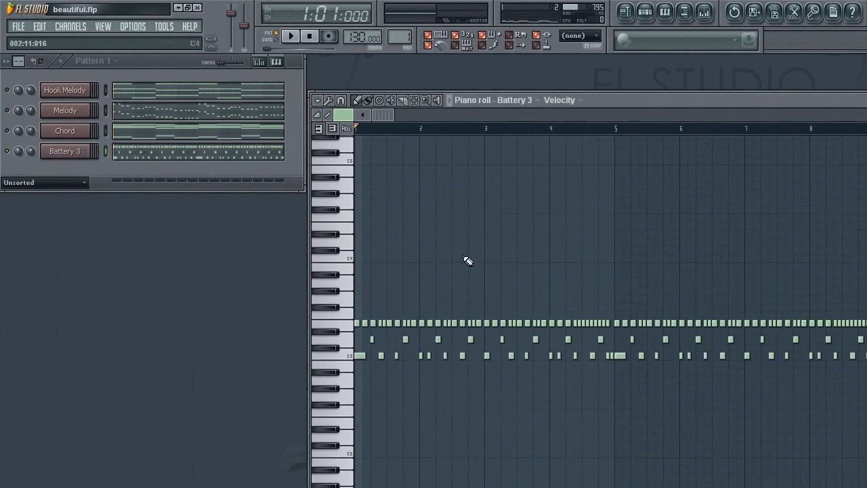
pyautogui.press('space')
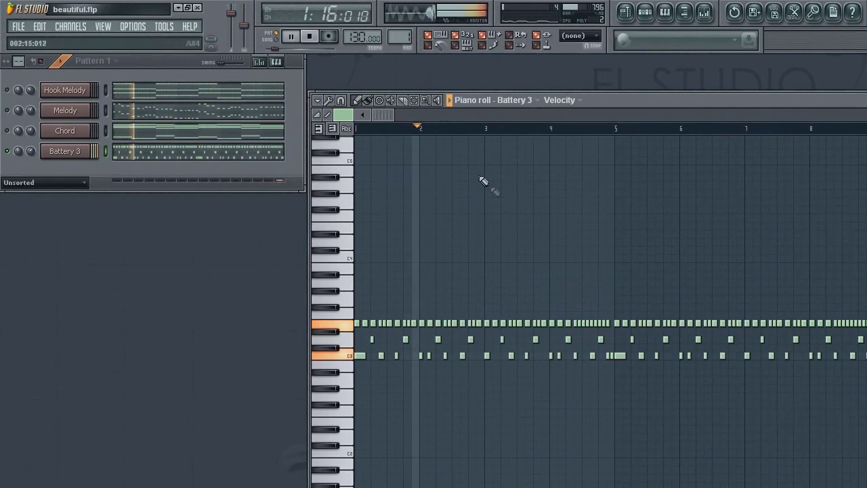
pyautogui.scroll(3, 497, 201)
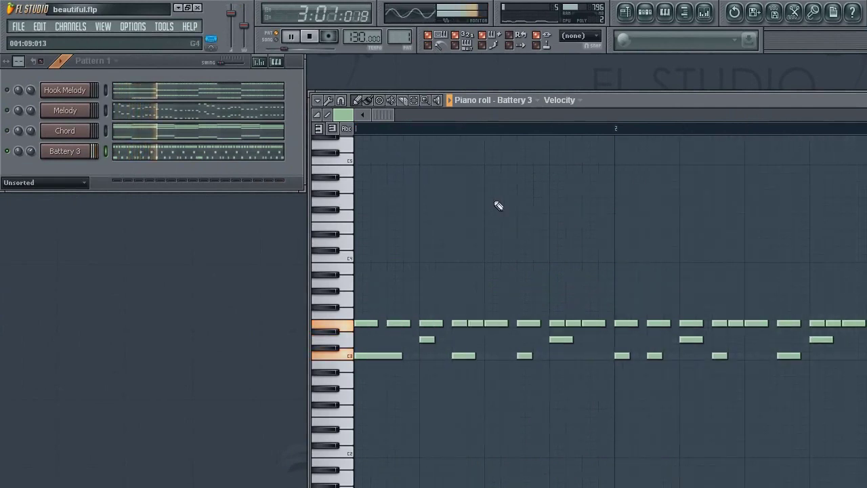
pyautogui.scroll(-4, 482, 192)
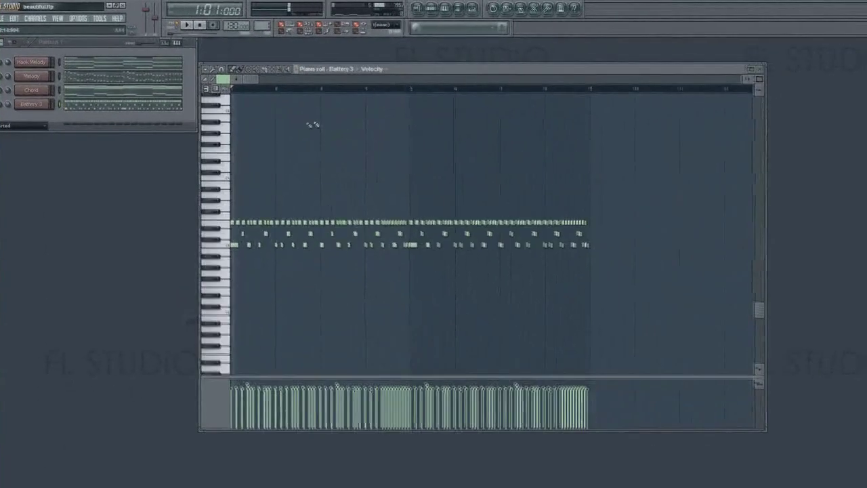
# Open the Battery 3 instrument to examine its loaded drum cells, and close it with its channel settings.
pyautogui.click(31, 104)
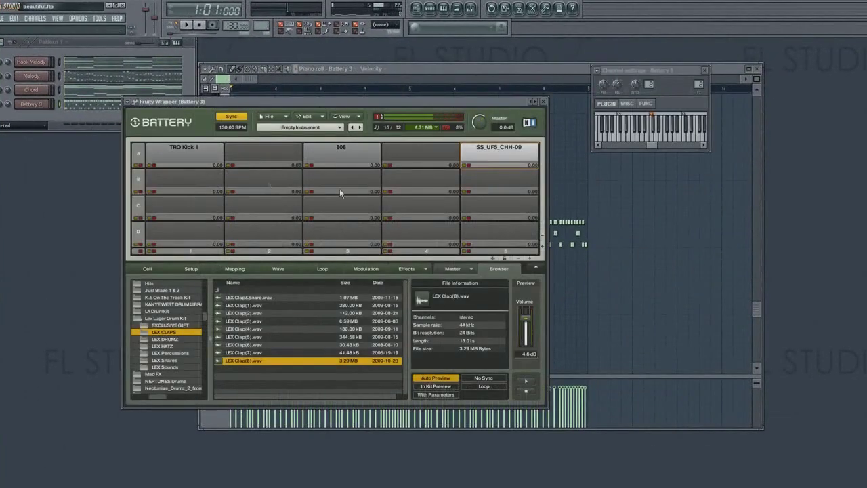
pyautogui.click(707, 70)
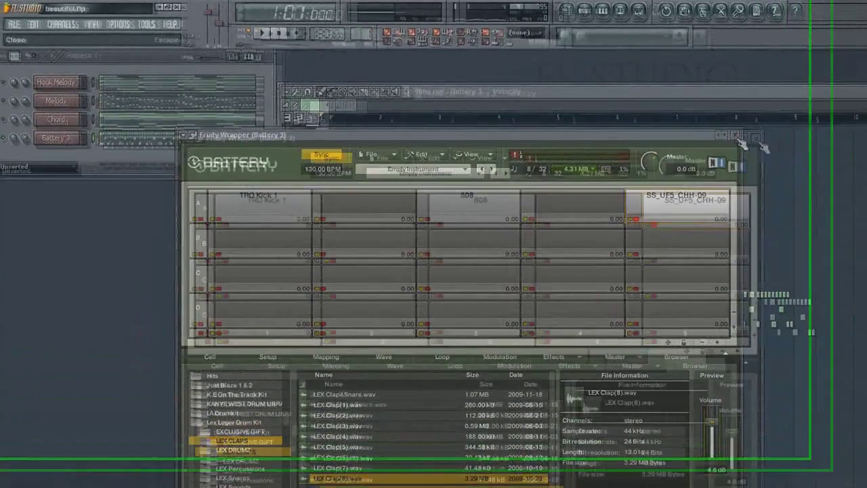
pyautogui.click(544, 101)
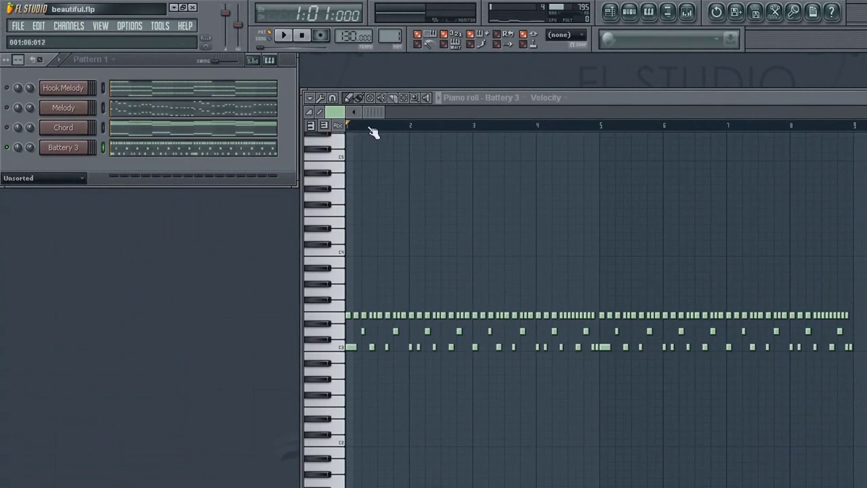
# Place the playhead near step 6 of bar 1 and play the drum pattern from there.
pyautogui.click(371, 126)
pyautogui.scroll(3, 374, 128)
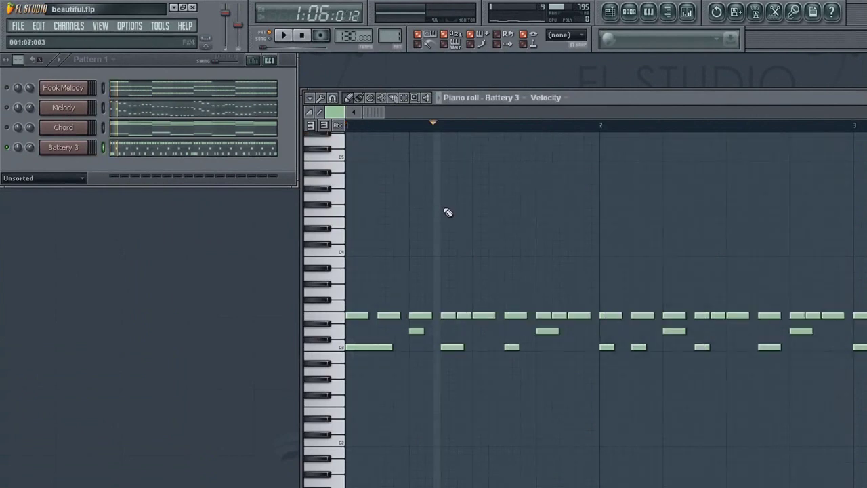
pyautogui.click(285, 35)
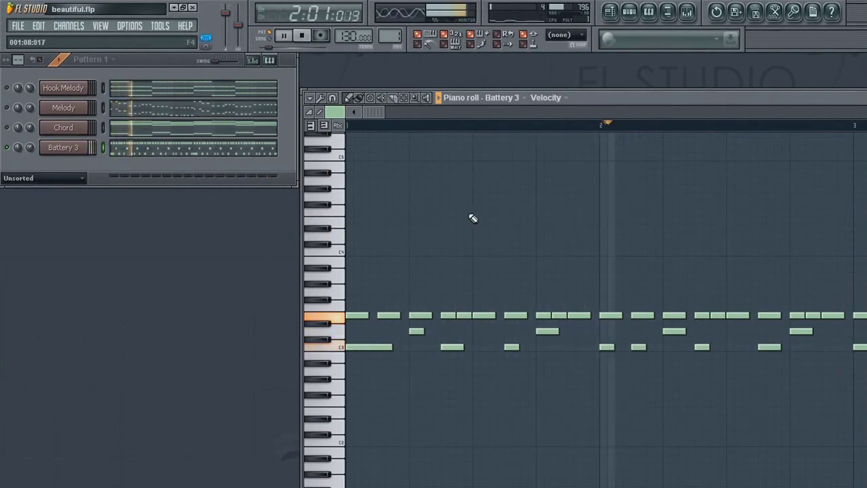
pyautogui.press('space')
# Select the notes of the two lower drum rows in bars 1 and 2 and reopen the Battery 3 instrument below the notes.
pyautogui.moveTo(826, 397); pyautogui.dragTo(346, 332)
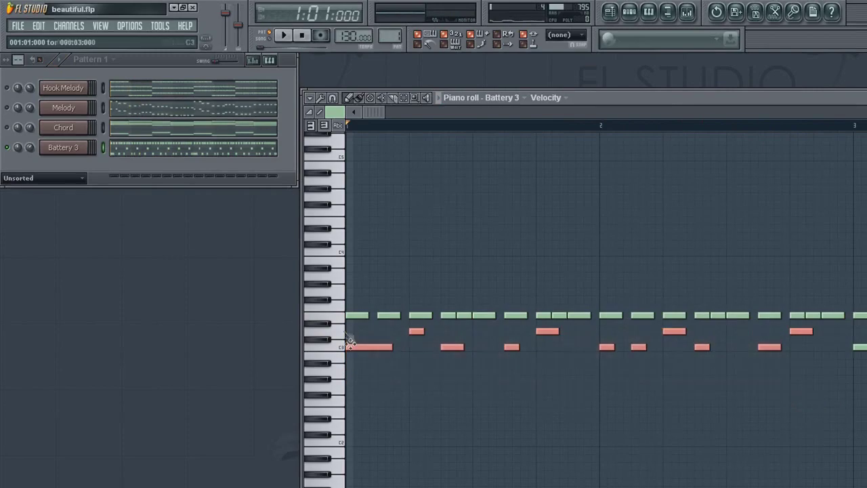
pyautogui.click(70, 150)
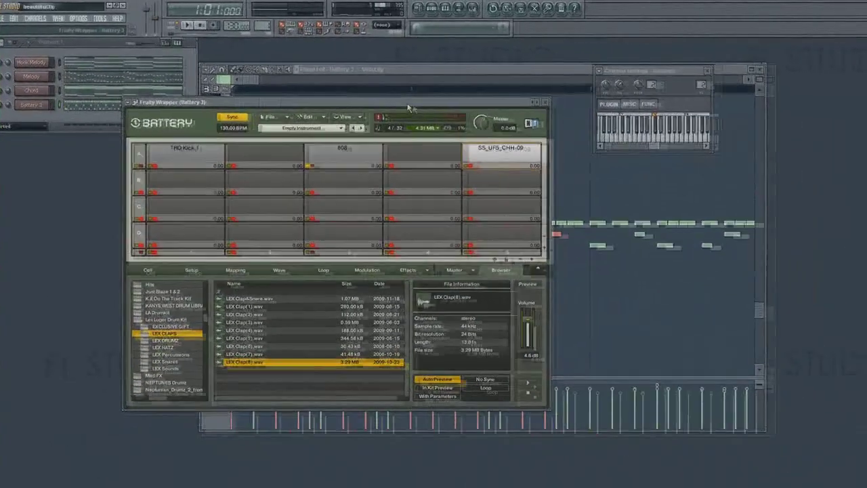
pyautogui.moveTo(592, 144); pyautogui.dragTo(649, 317)
# Clear the drum note selection and play the Battery 3 pattern from the start.
pyautogui.press('space')
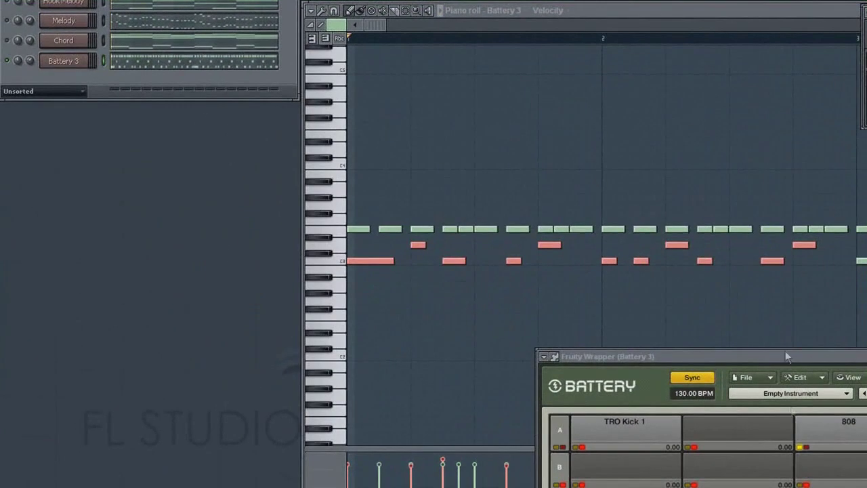
pyautogui.click(427, 312)
pyautogui.press('space')
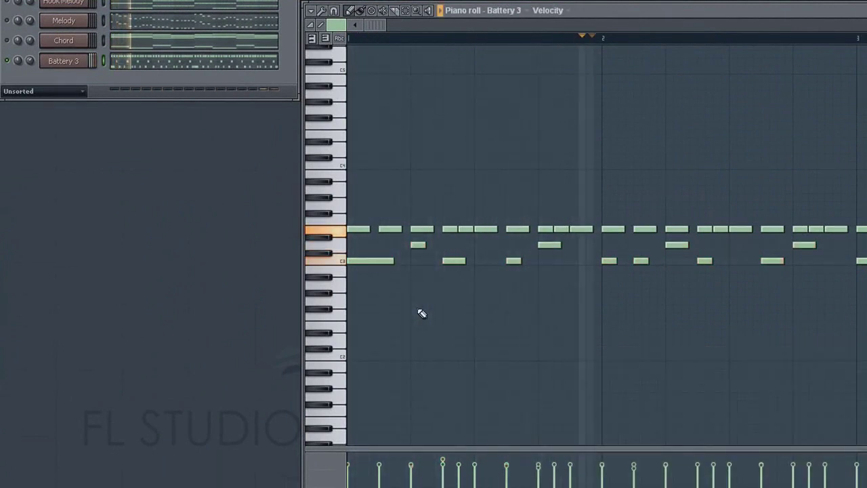
pyautogui.press('space')
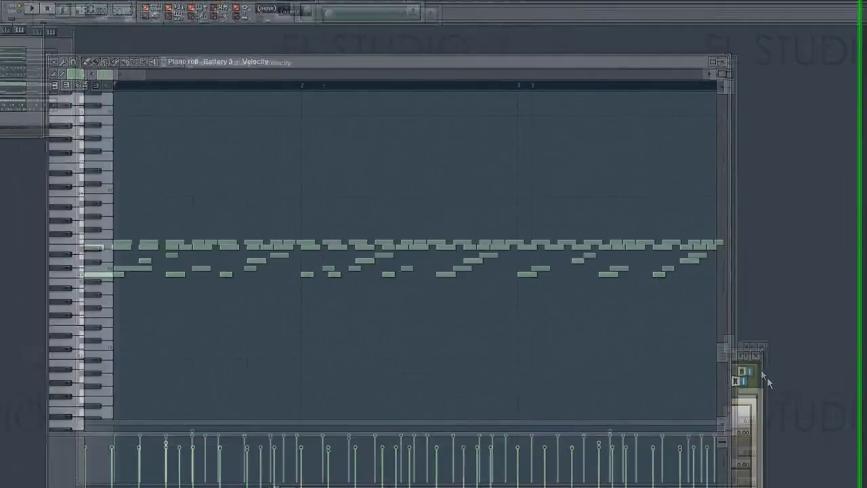
# Mute the SS_UF5_CHH-09 cell in Battery 3 and play the remaining drums.
pyautogui.click(726, 410)
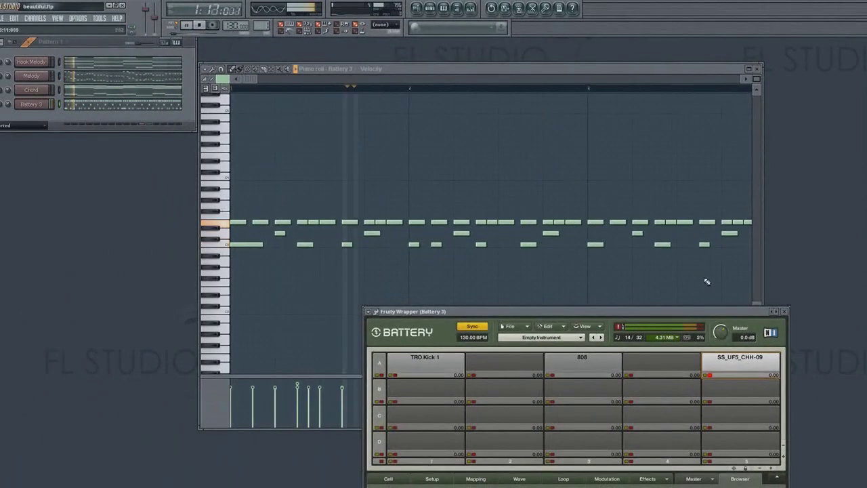
pyautogui.press('space')
pyautogui.press('space')
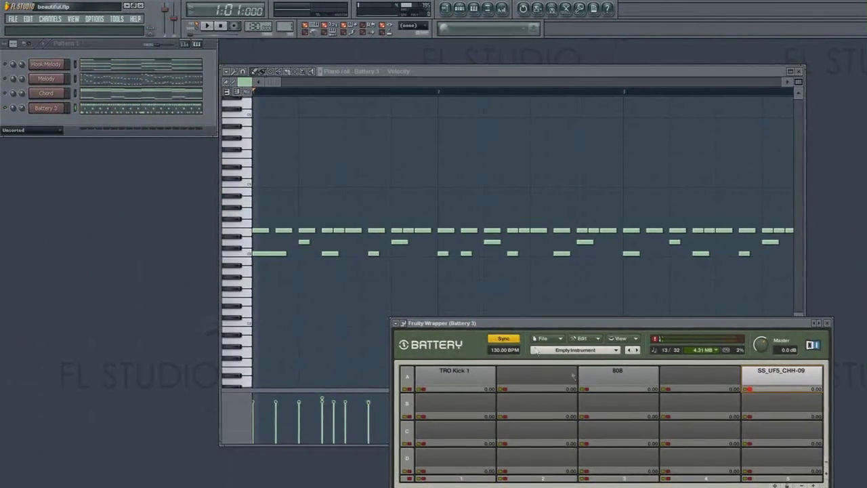
# Select the two C3 notes just before bar 5 and play the drums from just before bar 4.
pyautogui.moveTo(276, 87); pyautogui.dragTo(409, 87)
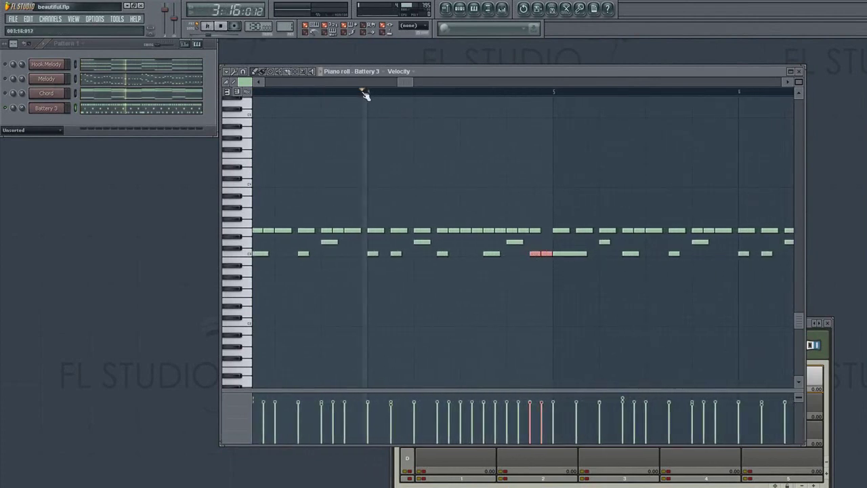
pyautogui.press('space')
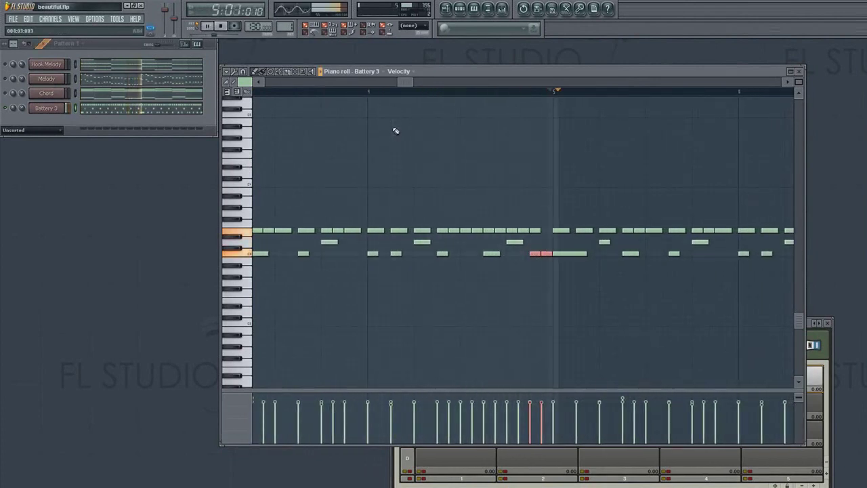
pyautogui.press('space')
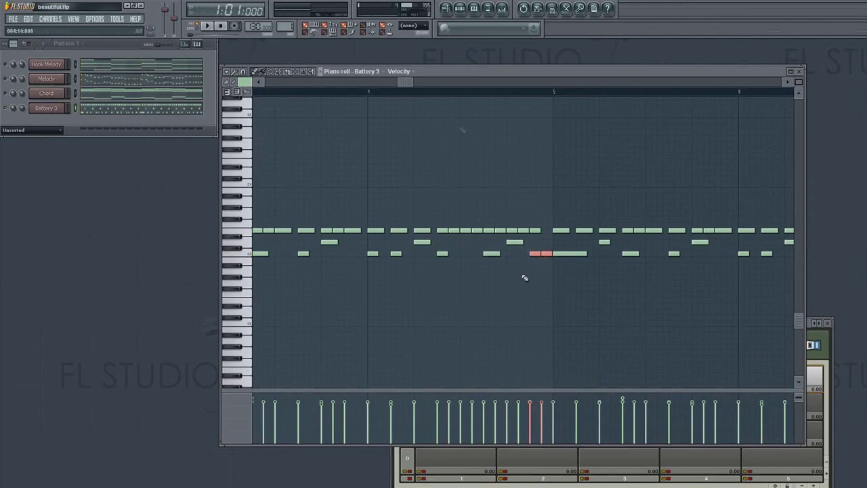
# Bring the Battery 3 window forward, play the full eight-bar drum pattern and reposition the window over the notes.
pyautogui.moveTo(400, 84); pyautogui.dragTo(267, 86)
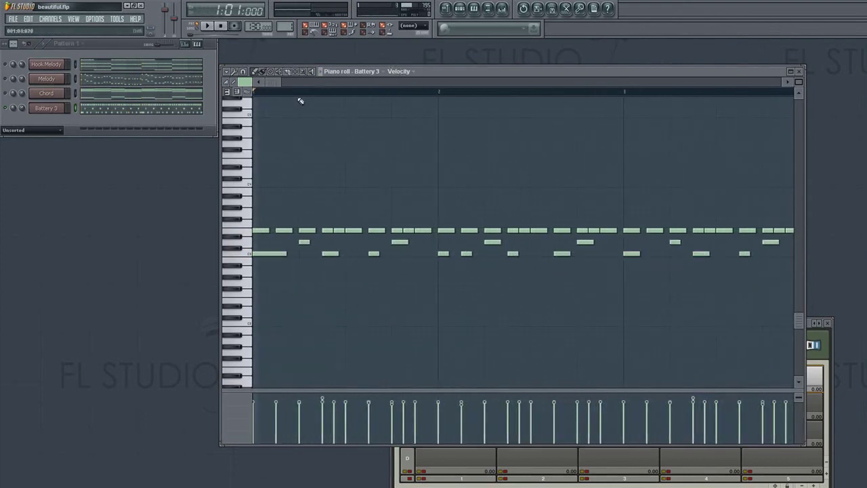
pyautogui.keyDown('ctrl'); pyautogui.scroll(-3, 301, 101); pyautogui.keyUp('ctrl')
pyautogui.click(831, 347)
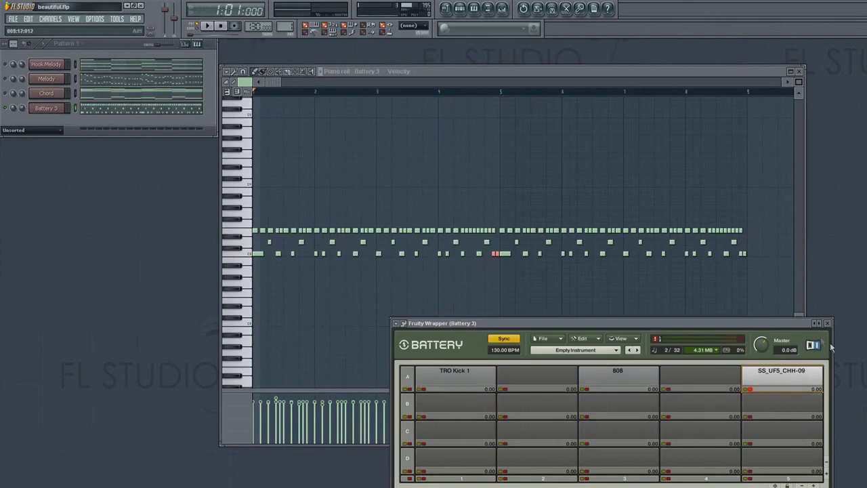
pyautogui.moveTo(804, 330); pyautogui.dragTo(847, 289)
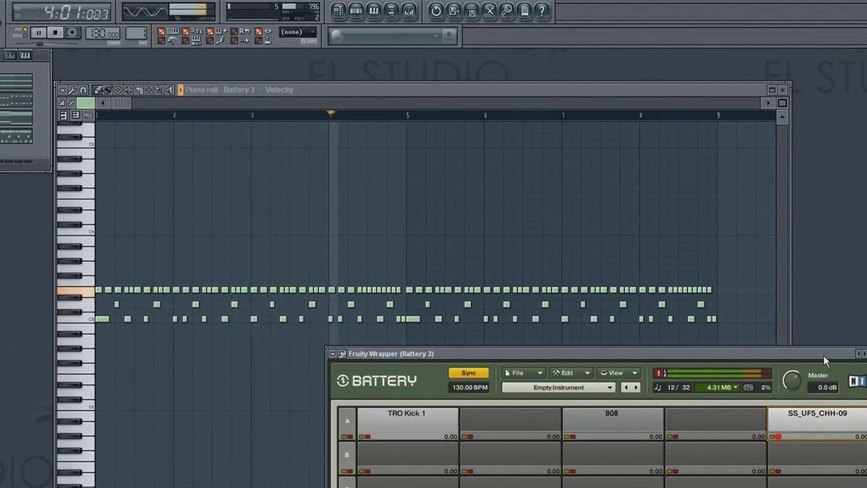
pyautogui.press('space')
pyautogui.moveTo(661, 353); pyautogui.dragTo(624, 315)
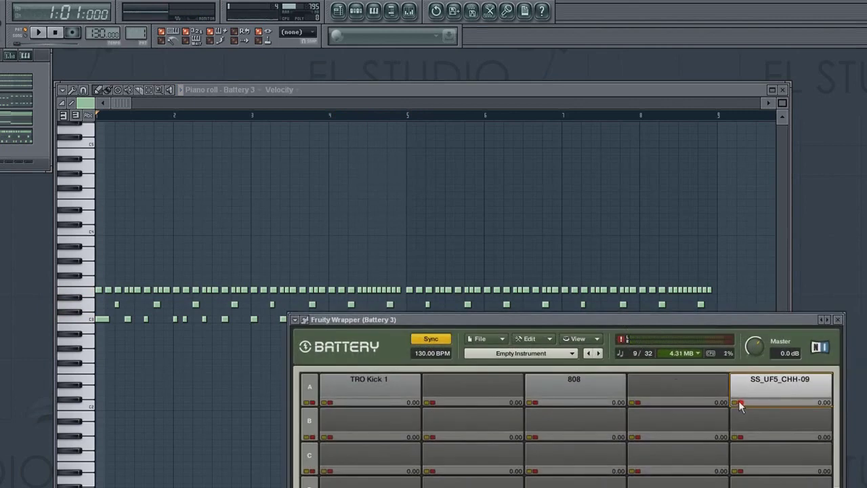
# Return to the drum notes, play the pattern from the start and follow it into bars 4 and 5.
pyautogui.rightClick(301, 219)
pyautogui.scroll(3, 251, 203)
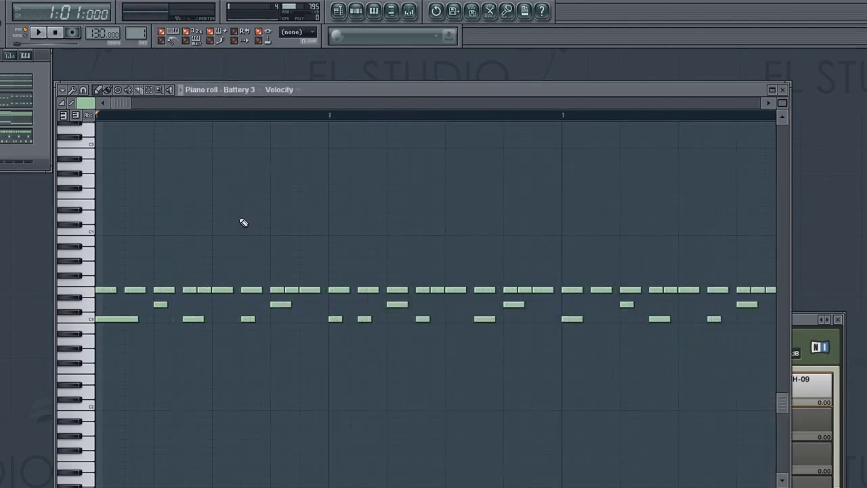
pyautogui.press('space')
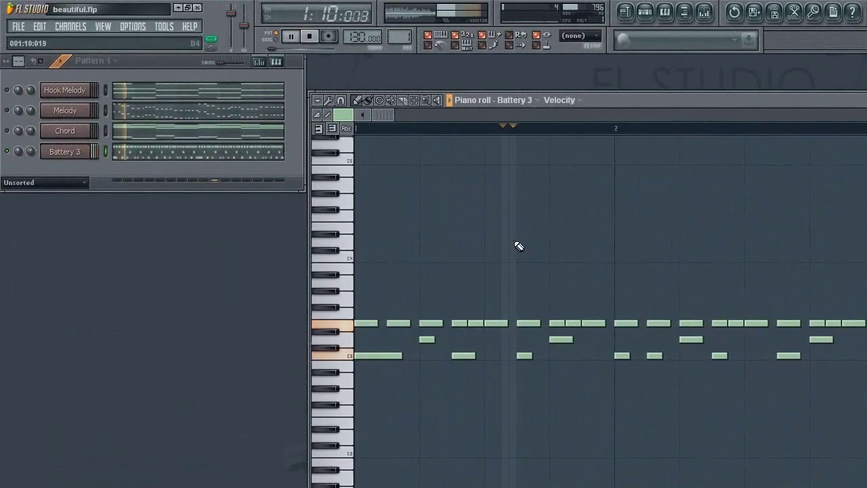
pyautogui.moveTo(426, 119); pyautogui.dragTo(595, 138)
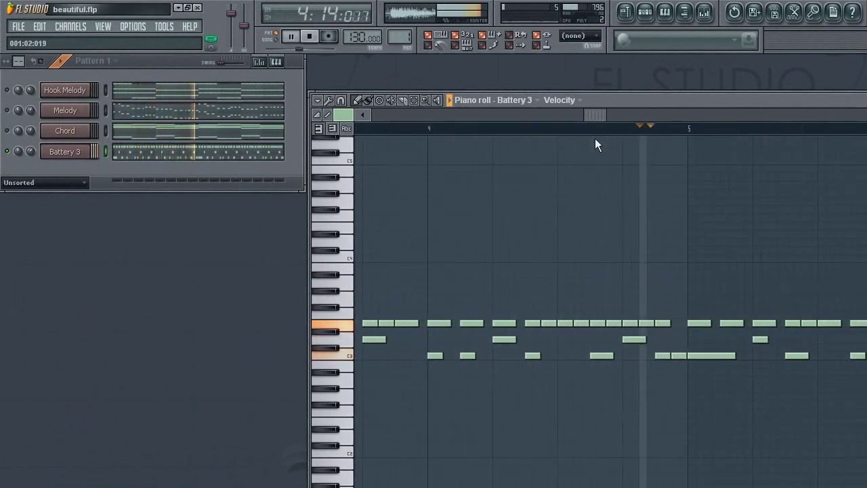
pyautogui.press('space')
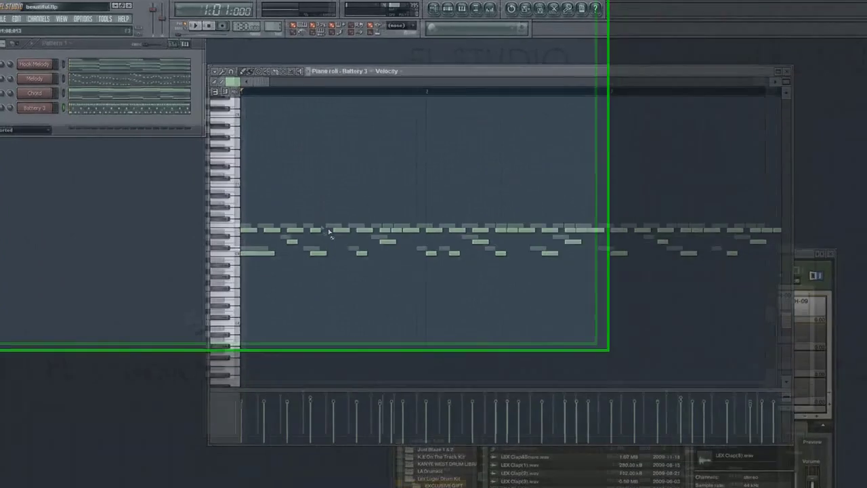
# Remove the two in-between hi-hat notes from bar 1 and play back the simpler hat rhythm.
pyautogui.press('space')
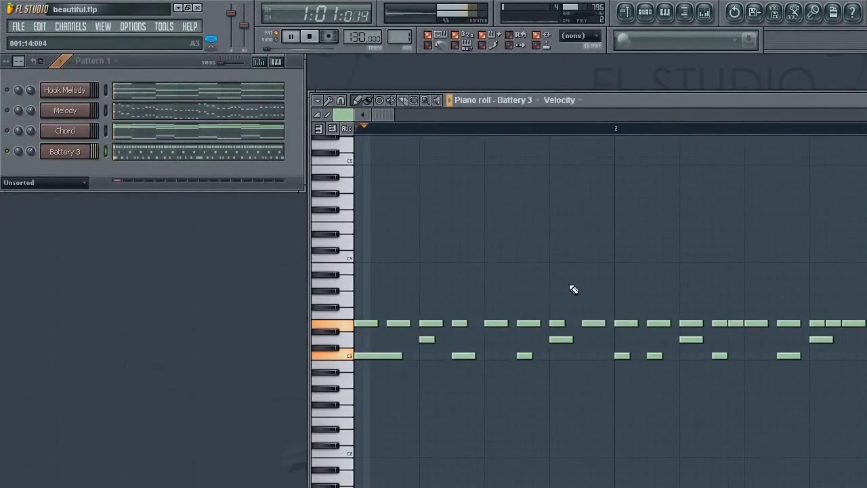
pyautogui.press('space')
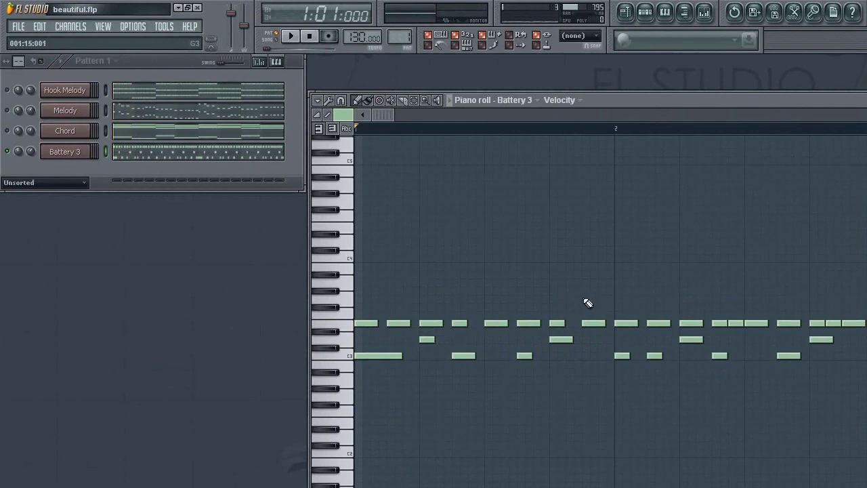
pyautogui.press('space')
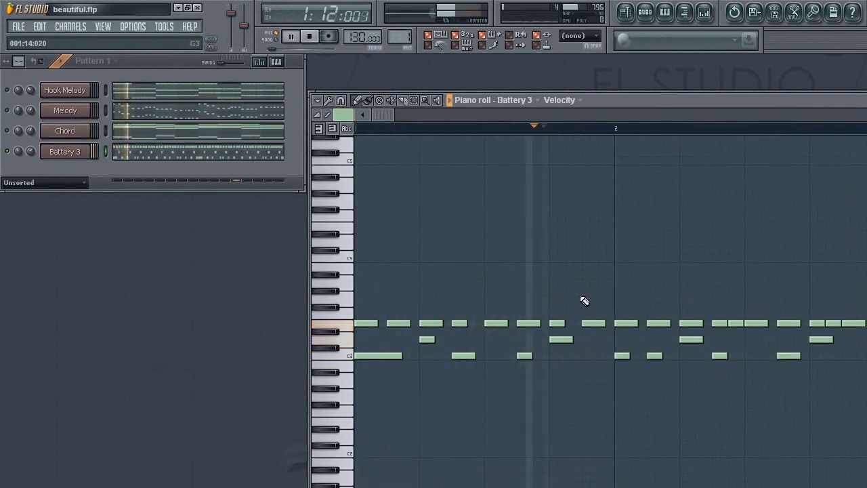
pyautogui.press('space')
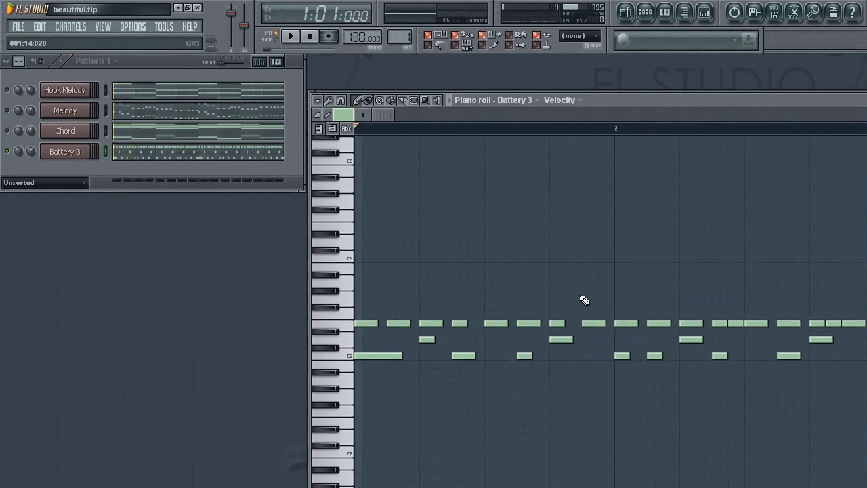
# Play the simplified hats once more and add a one-step hi-hat note at step 8 of bar 1.
pyautogui.moveTo(485, 331); pyautogui.dragTo(366, 288)
pyautogui.press('space')
pyautogui.press('space')
pyautogui.moveTo(477, 346); pyautogui.dragTo(463, 330)
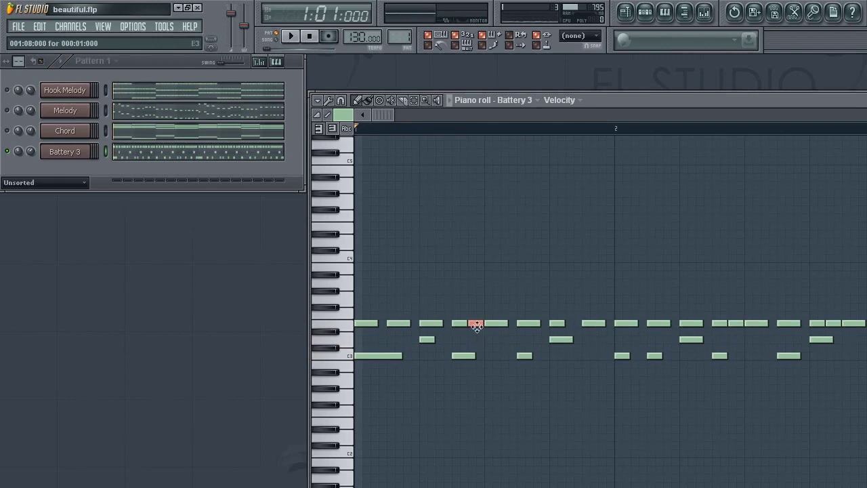
# Play back bar 1 with the extra one-step hi-hat at step 8.
pyautogui.hotkey('ctrl', 'b')
pyautogui.press('space')
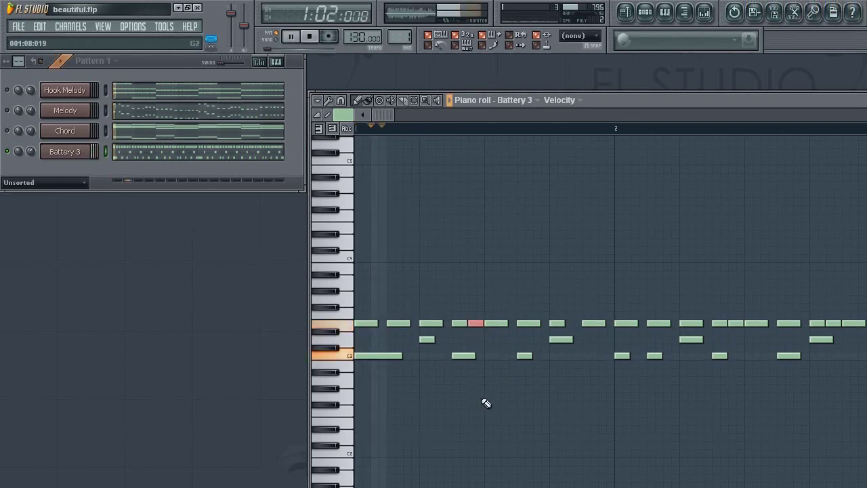
pyautogui.press('space')
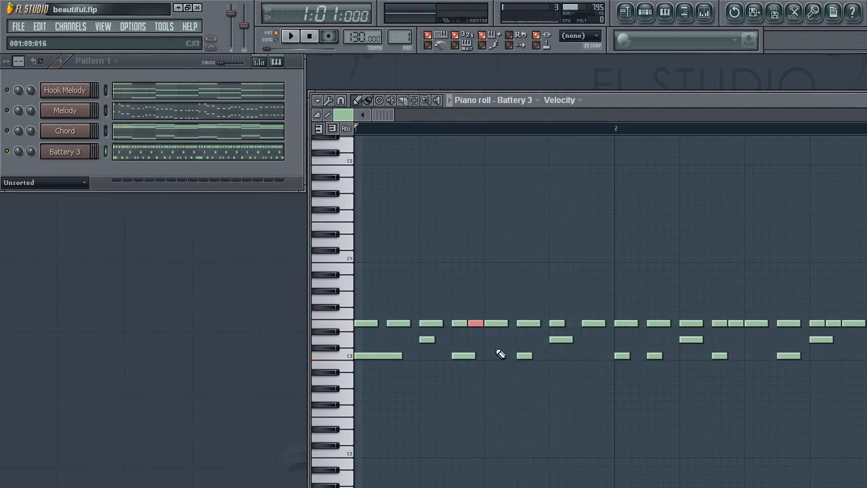
# Highlight the hi-hats in the second half of bar 1 and add a one-step hi-hat note at step 14.
pyautogui.moveTo(496, 315); pyautogui.dragTo(613, 340)
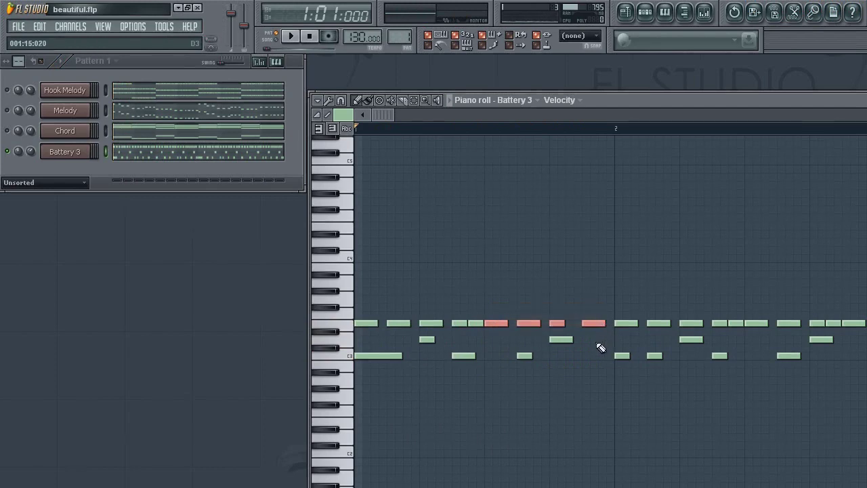
pyautogui.moveTo(599, 342); pyautogui.dragTo(582, 344)
pyautogui.moveTo(546, 305); pyautogui.dragTo(562, 335)
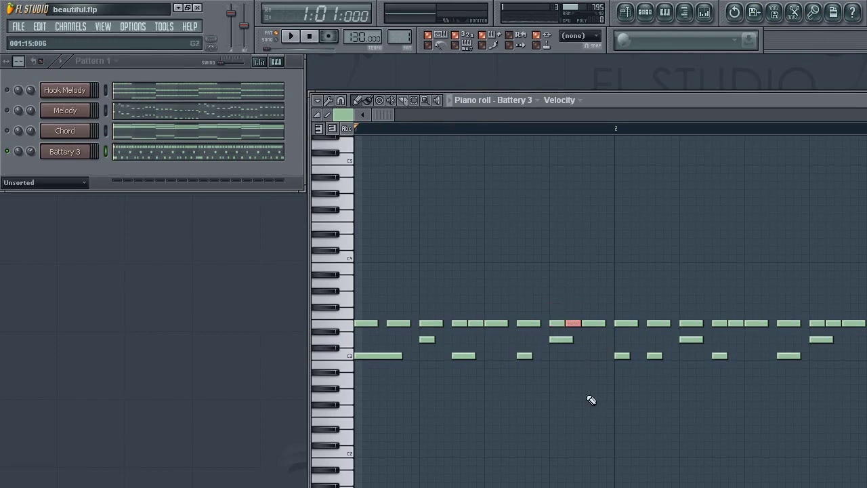
# Play bar 1 twice from the start to hear the hats with both in-between notes.
pyautogui.press('space')
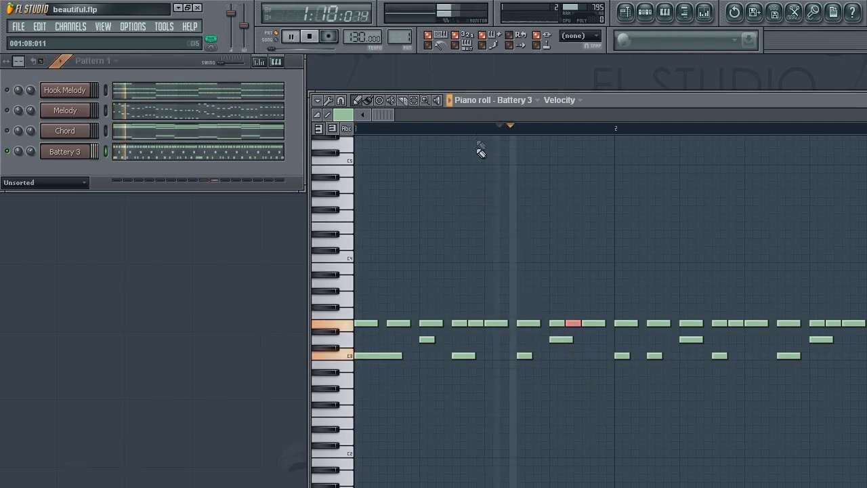
pyautogui.press('space')
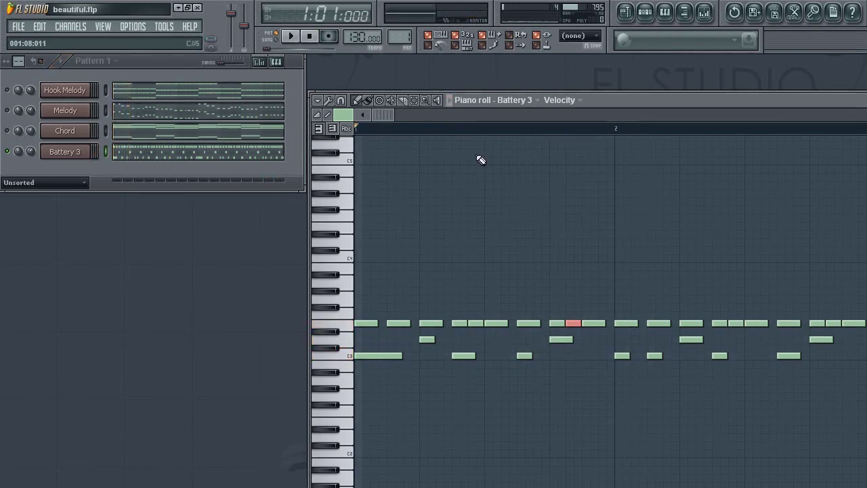
pyautogui.press('space')
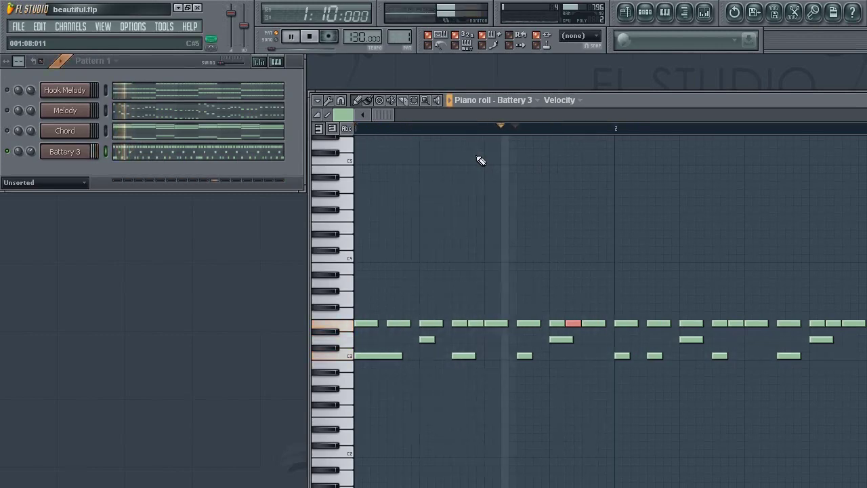
pyautogui.press('space')
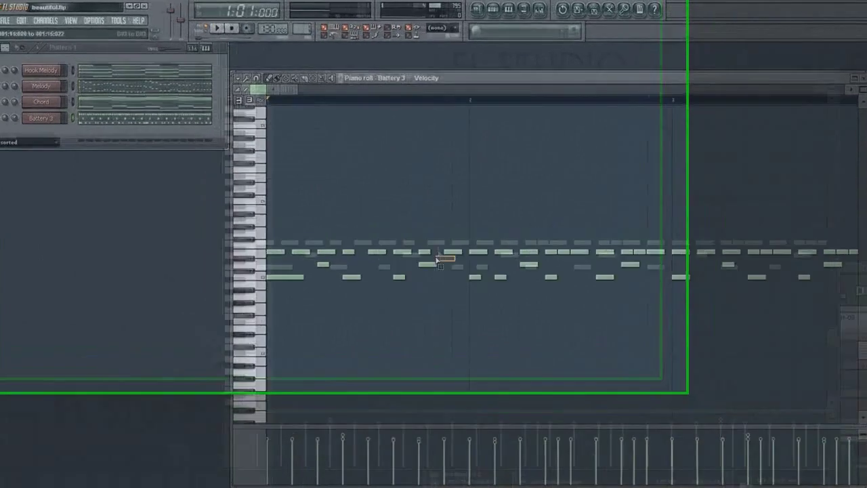
# Highlight the hi-hats of bar 1, then those of bar 2, and play both bars to compare their rhythms.
pyautogui.moveTo(388, 226); pyautogui.dragTo(230, 201)
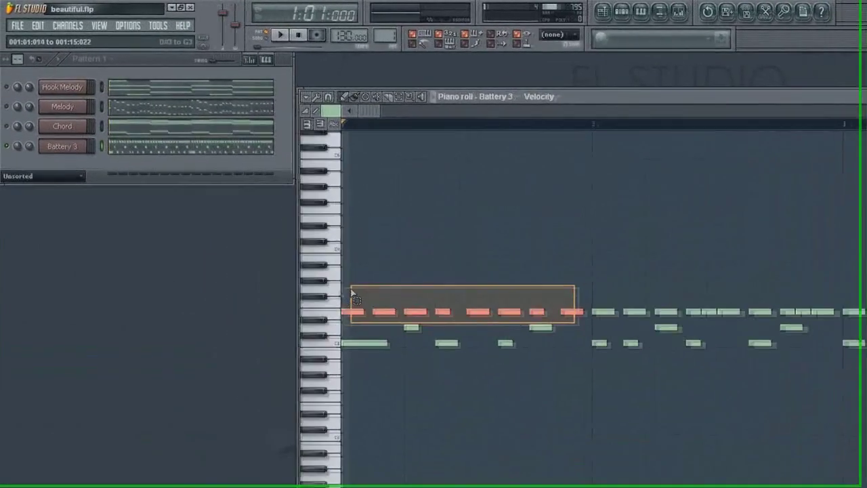
pyautogui.moveTo(602, 297); pyautogui.dragTo(845, 333)
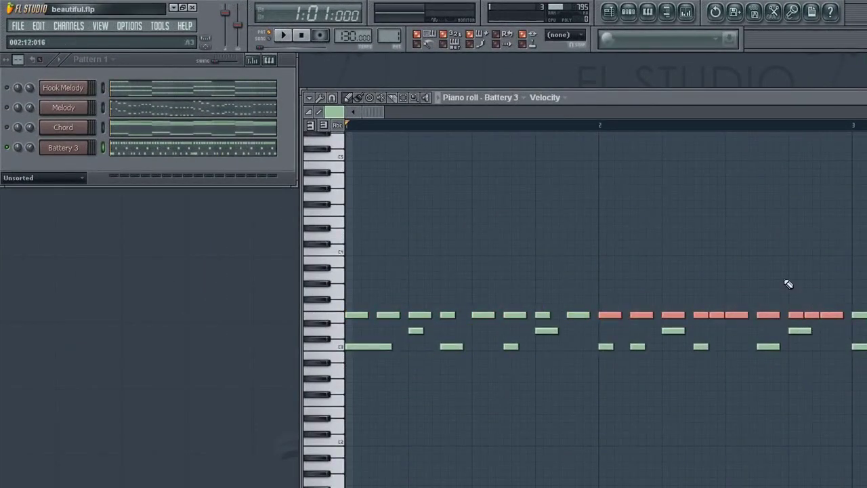
pyautogui.press('space')
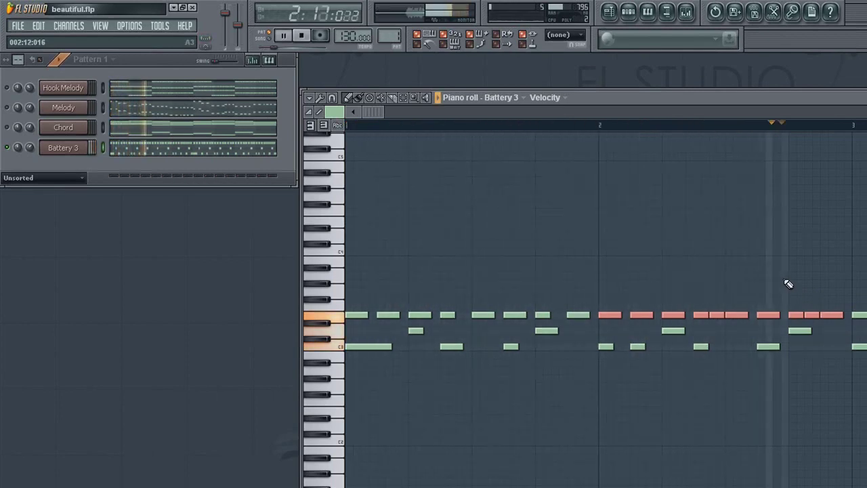
pyautogui.press('space')
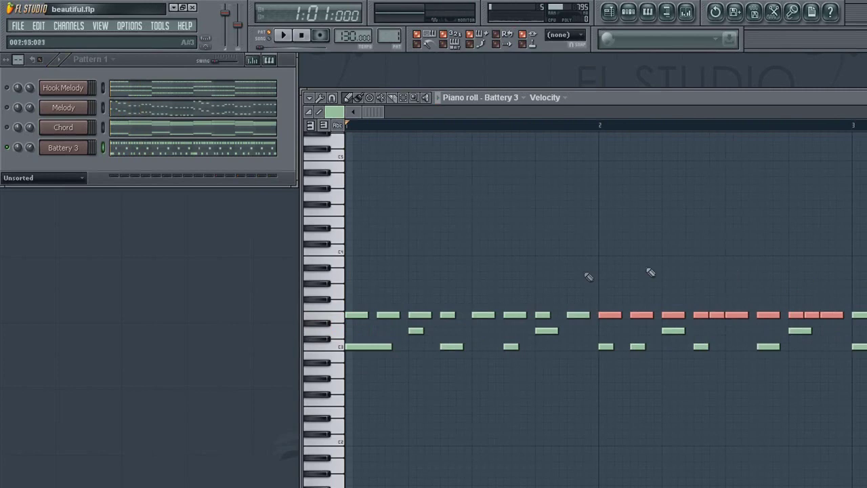
# Put the one-step hi-hat notes back at steps 8 and 14 of bar 1.
pyautogui.click(446, 315)
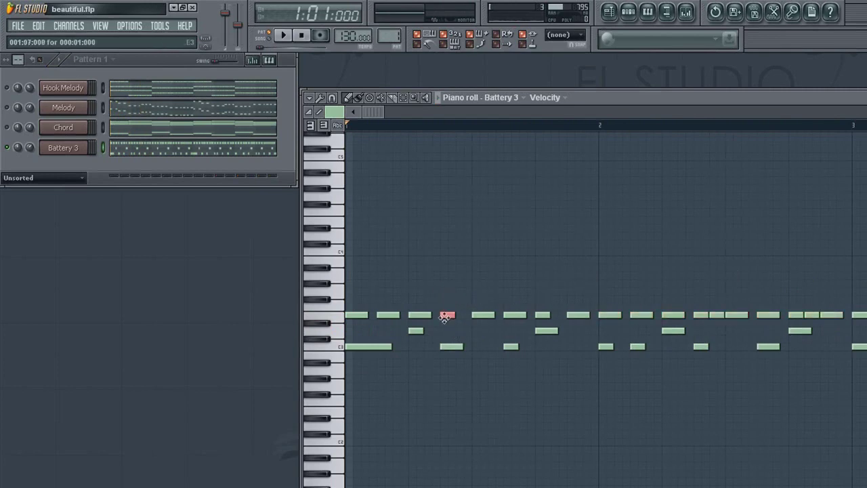
pyautogui.click(554, 314)
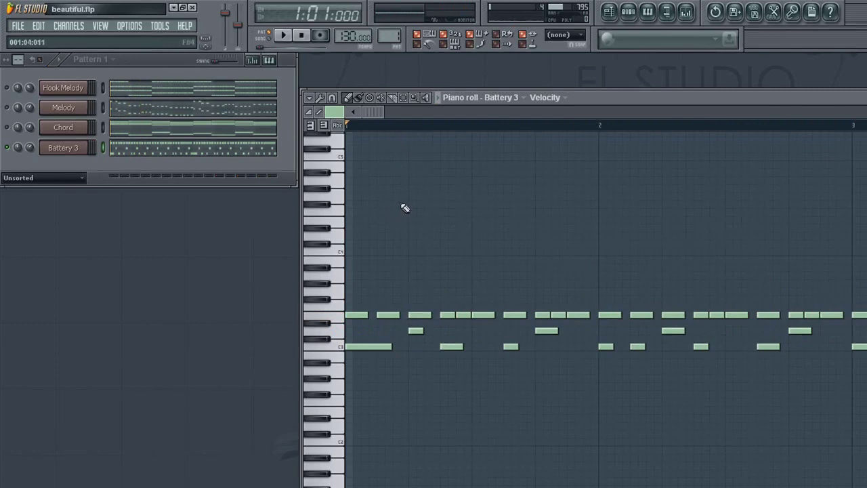
# Highlight the continuous one-step hi-hats in the second half of bar 4 and play the pattern from that bar.
pyautogui.moveTo(382, 112); pyautogui.dragTo(538, 127)
pyautogui.moveTo(821, 325); pyautogui.dragTo(708, 305)
pyautogui.click(573, 126)
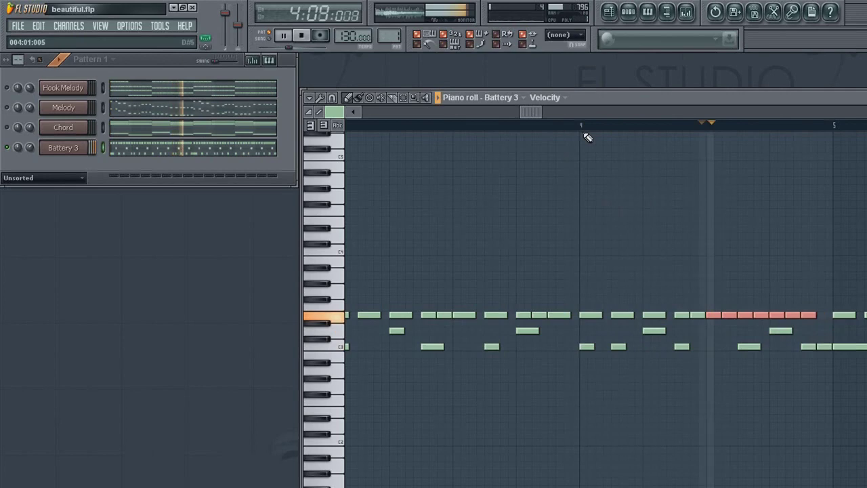
pyautogui.press('space')
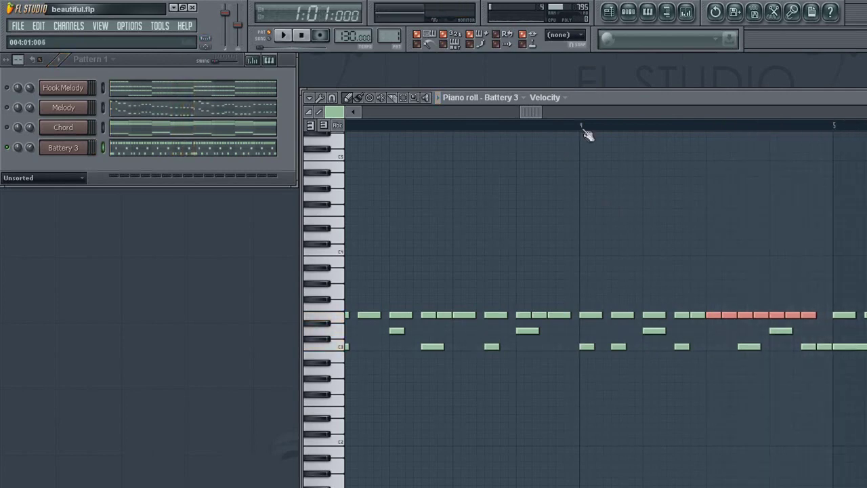
# Highlight the hi-hats in the first and second halves of bar 4 separately, clear the selection and replay the bar.
pyautogui.moveTo(698, 329); pyautogui.dragTo(593, 306)
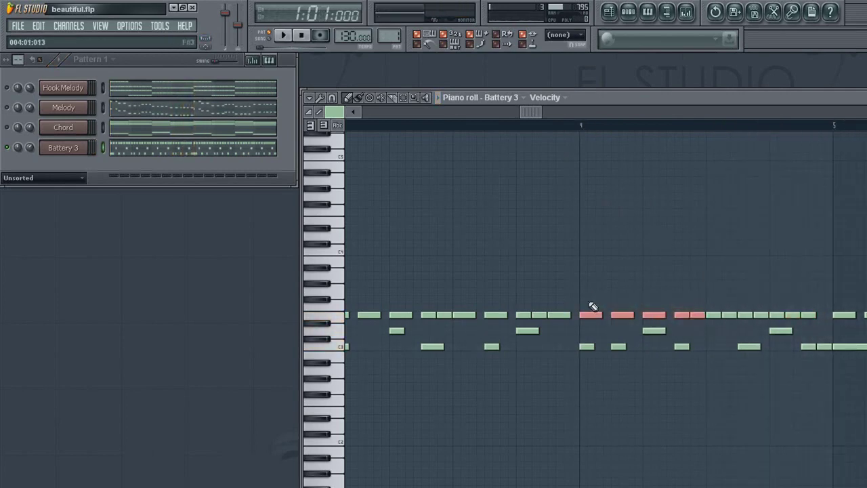
pyautogui.moveTo(714, 300); pyautogui.dragTo(821, 320)
pyautogui.click(823, 328)
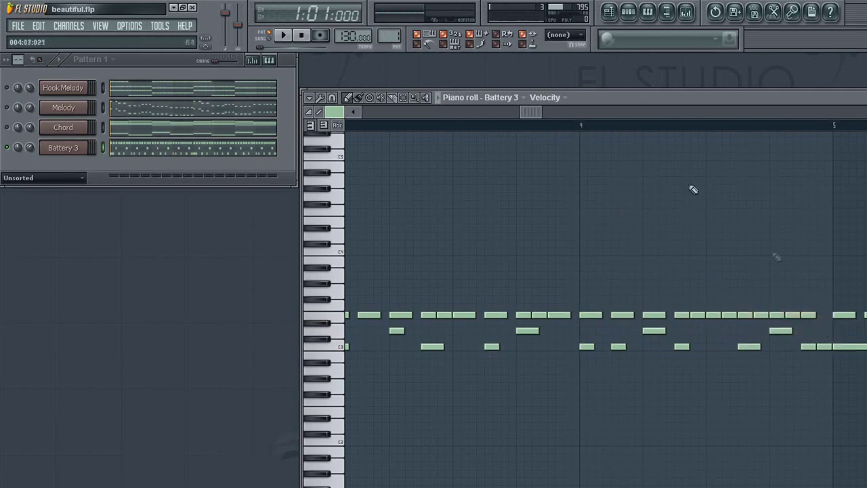
pyautogui.click(582, 126)
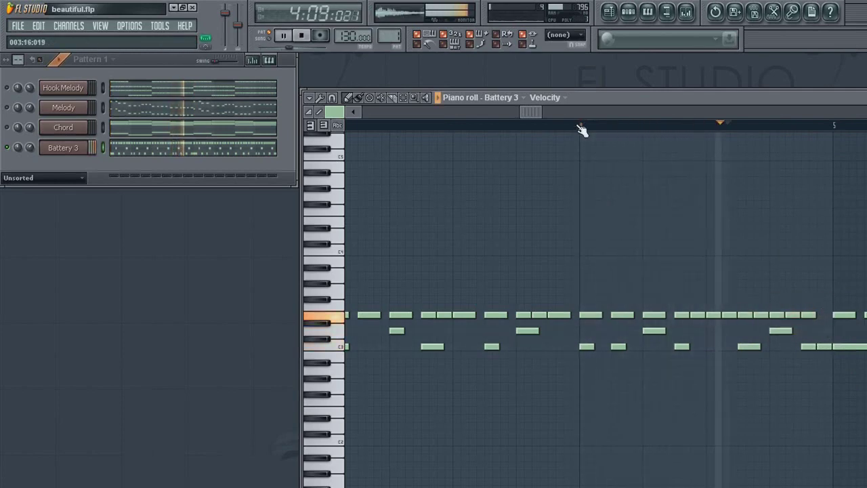
pyautogui.press('space')
# Show the whole eight-bar drum pattern and play it from the start into bar 5.
pyautogui.moveTo(533, 113); pyautogui.dragTo(355, 115)
pyautogui.scroll(-4, 474, 199)
pyautogui.press('space')
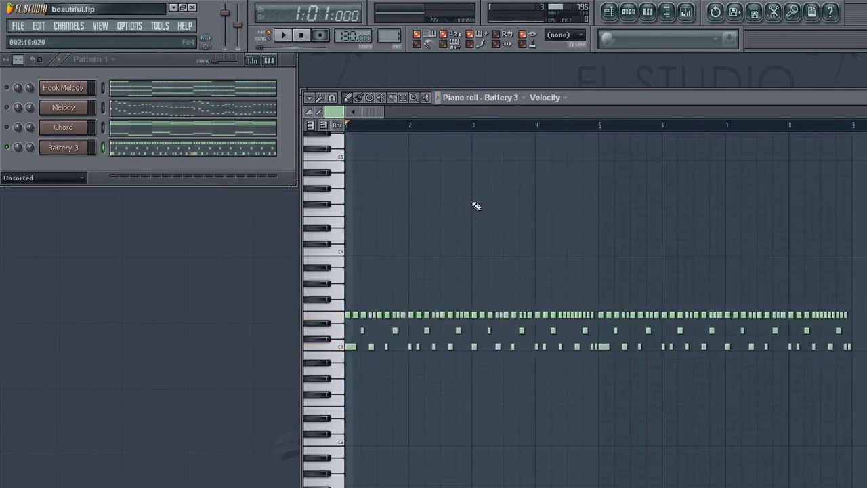
pyautogui.scroll(4, 476, 206)
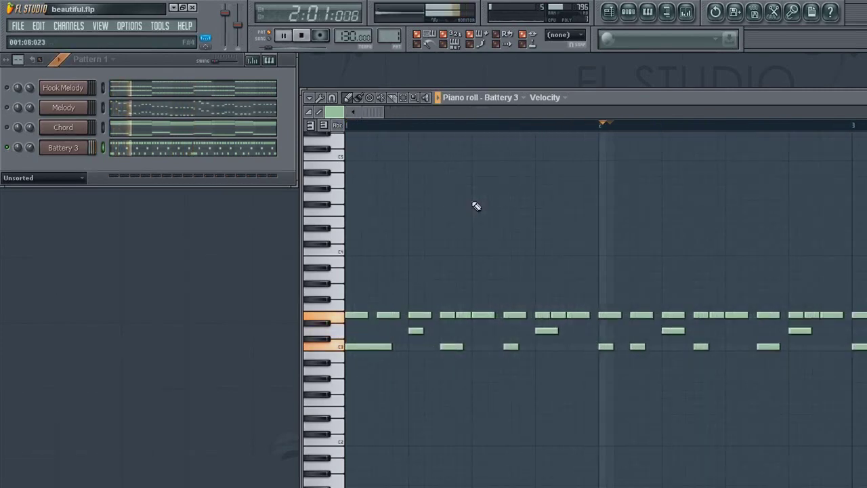
pyautogui.moveTo(378, 113); pyautogui.dragTo(546, 112)
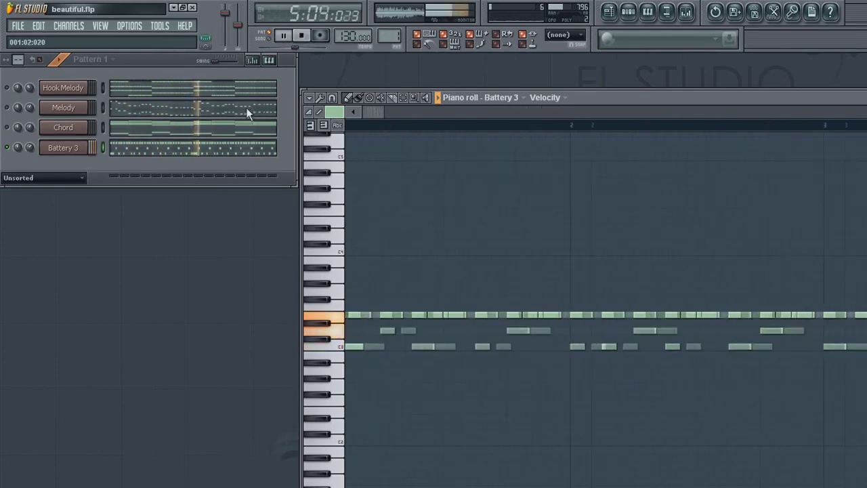
pyautogui.press('space')
# Open the Battery 3 instrument, audition its SS_UF5_CHH-09 hi-hat cell and return to the drum notes.
pyautogui.click(63, 147)
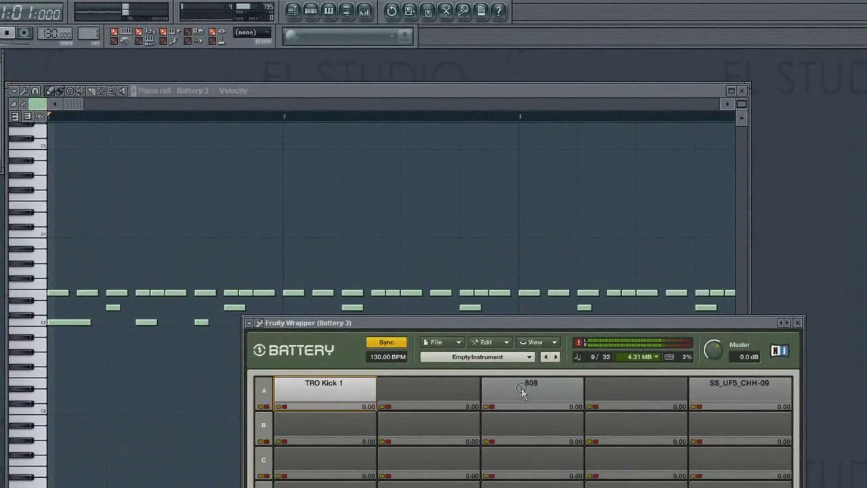
pyautogui.click(589, 294)
pyautogui.click(711, 384)
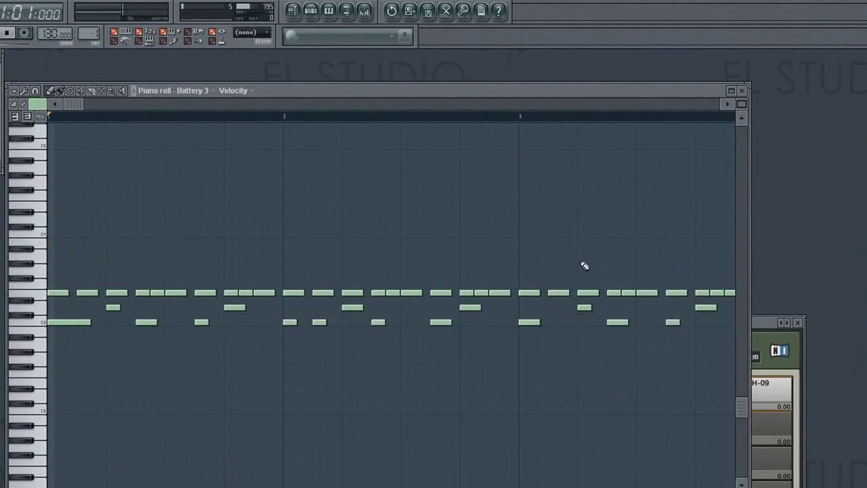
# Play the full eight-bar drum pattern through to bar 8 and move the piano roll window higher.
pyautogui.scroll(-3, 540, 252)
pyautogui.press('space')
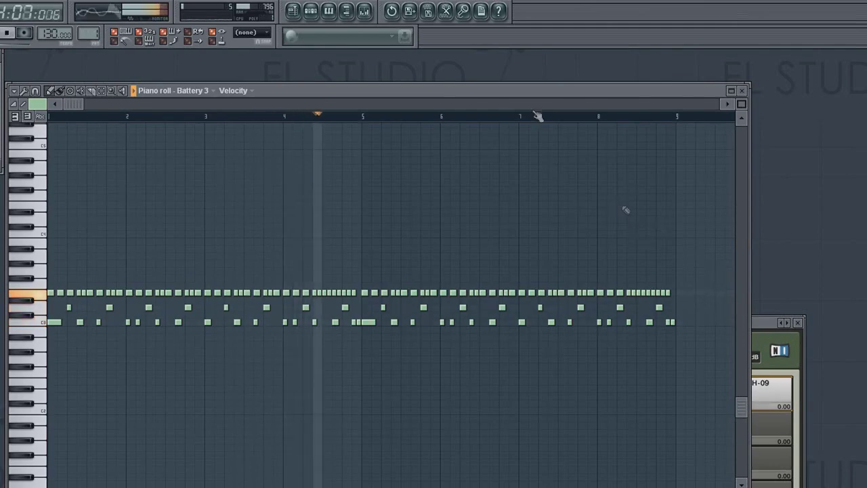
pyautogui.moveTo(479, 91); pyautogui.dragTo(479, 60)
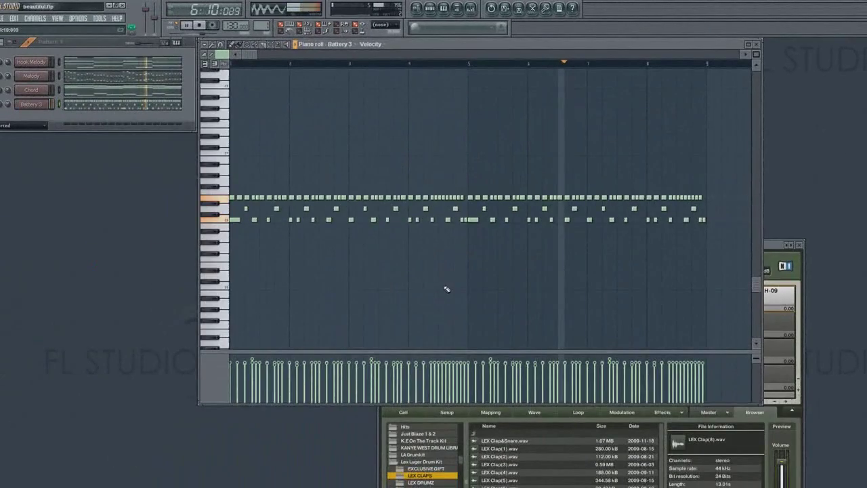
pyautogui.hotkey('ctrl', 'a')
pyautogui.click(393, 277)
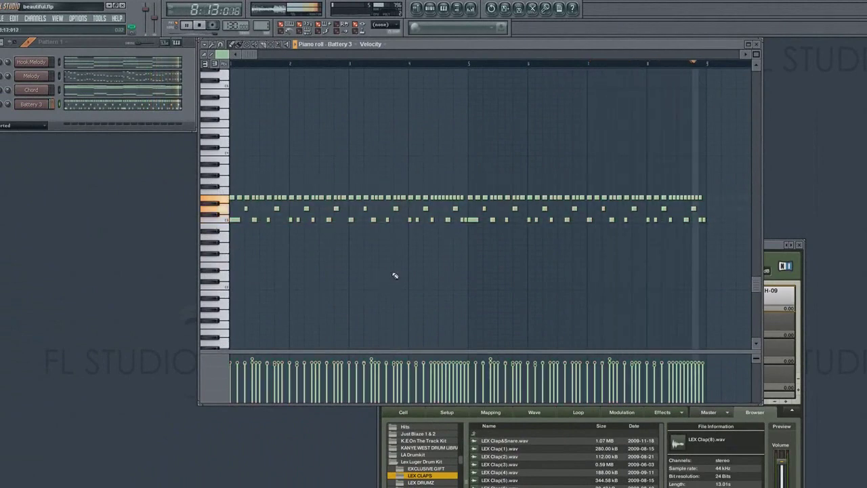
pyautogui.press('space')
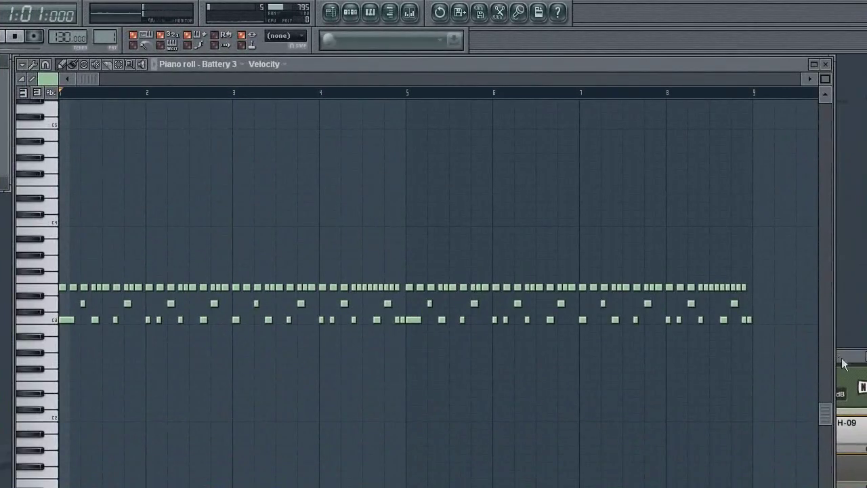
# Bring the Battery 3 window in front of the notes and audition the TRO Kick 1 cell several times.
pyautogui.moveTo(806, 300); pyautogui.dragTo(734, 170)
pyautogui.moveTo(761, 202); pyautogui.dragTo(791, 208)
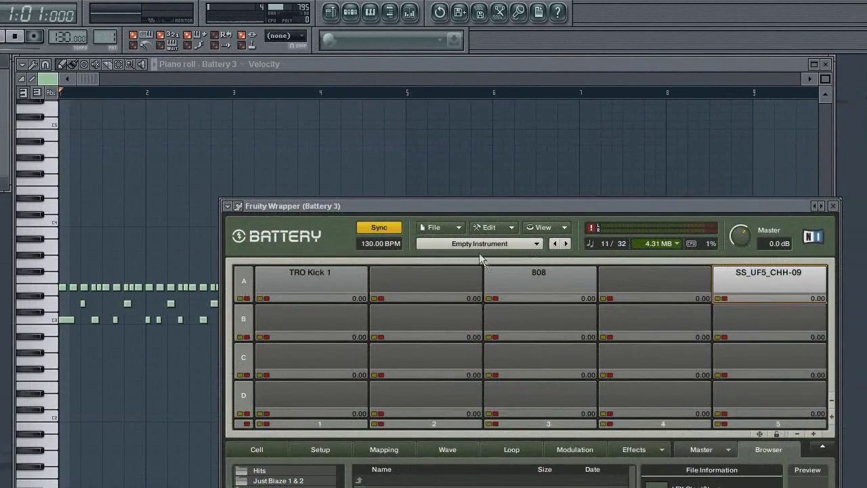
pyautogui.click(351, 277)
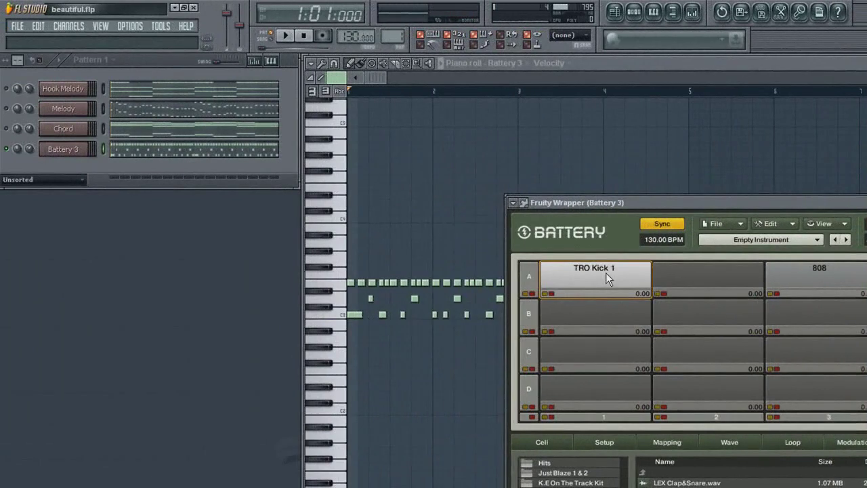
pyautogui.click(605, 275)
pyautogui.click(601, 274)
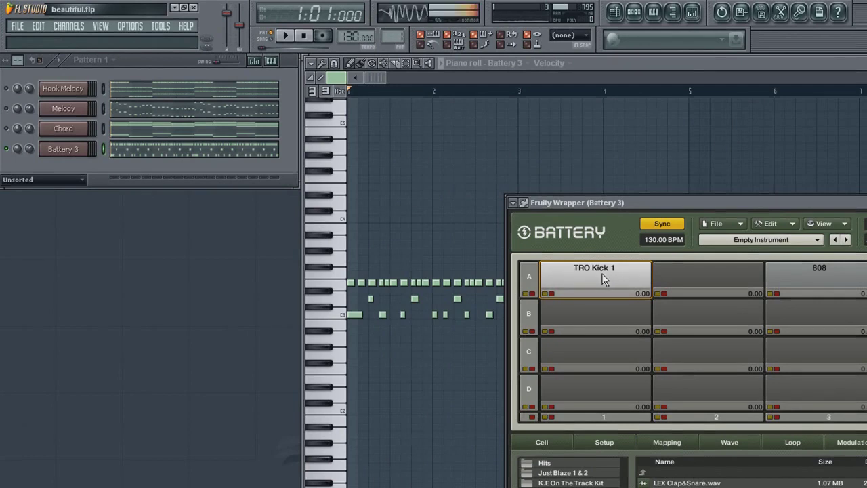
# Audition the 808 cell and the SS_UF5_CHH-09 hi-hat cell in Battery 3.
pyautogui.click(825, 280)
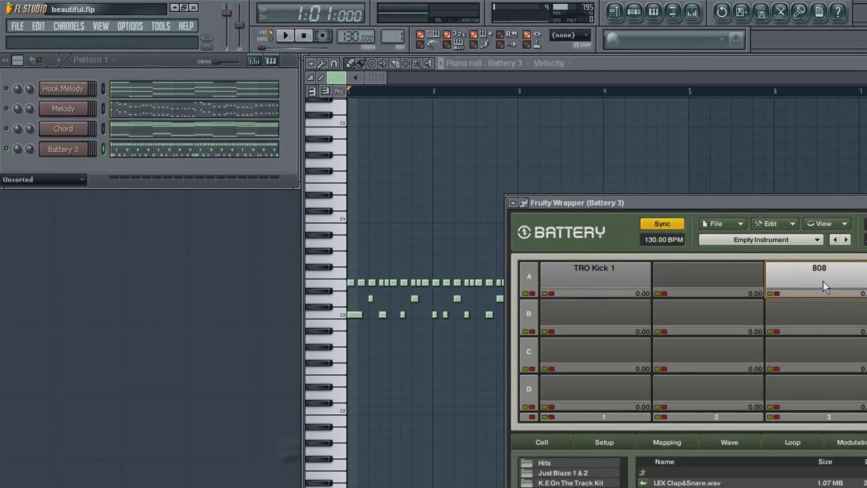
pyautogui.click(822, 281)
pyautogui.click(817, 278)
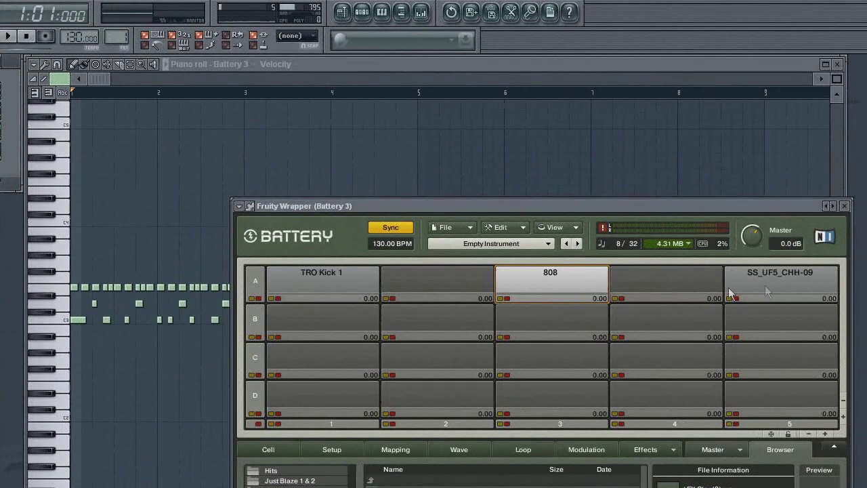
pyautogui.click(775, 282)
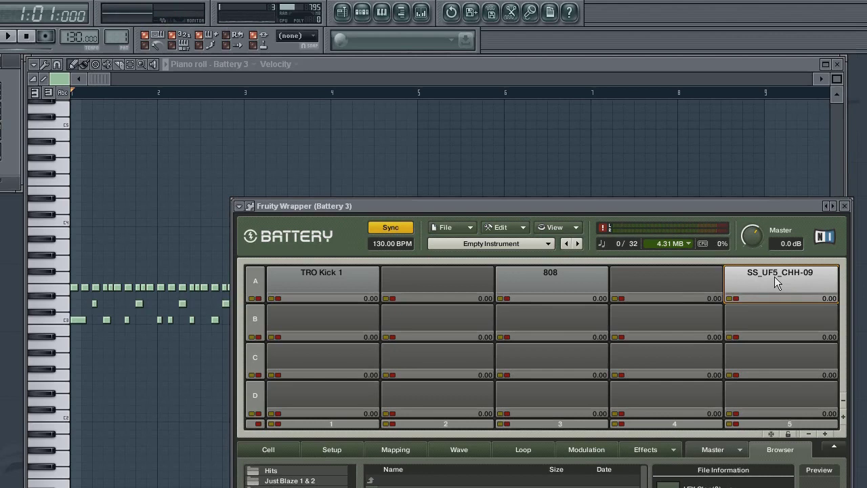
pyautogui.click(775, 276)
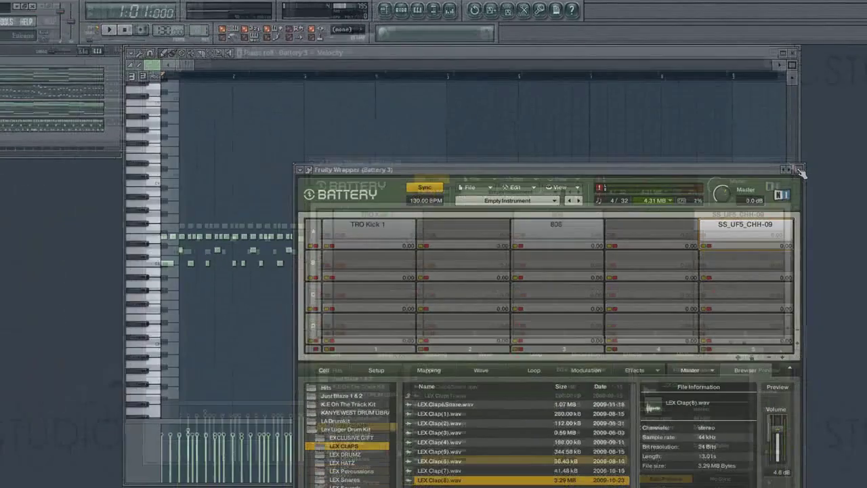
# Close the Battery 3 window, return to the drum notes and play the eight-bar pattern with Hook Melody muted.
pyautogui.click(843, 206)
pyautogui.click(1, 100)
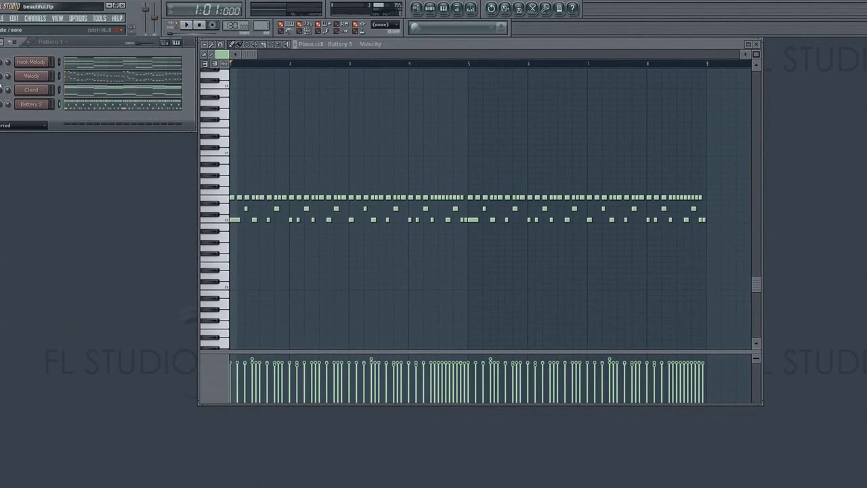
pyautogui.click(81, 78)
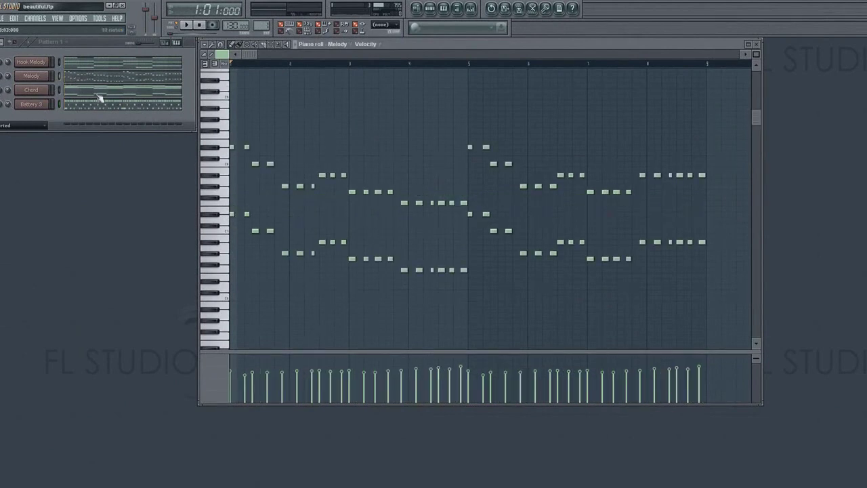
pyautogui.click(99, 98)
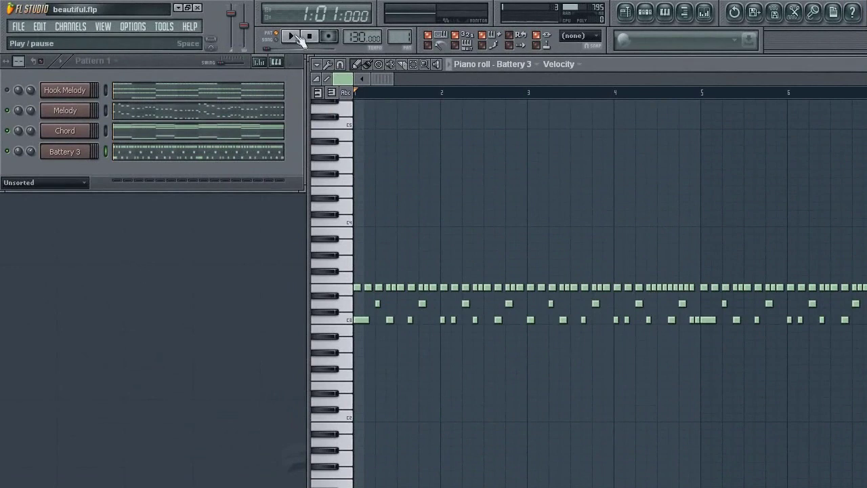
pyautogui.click(290, 36)
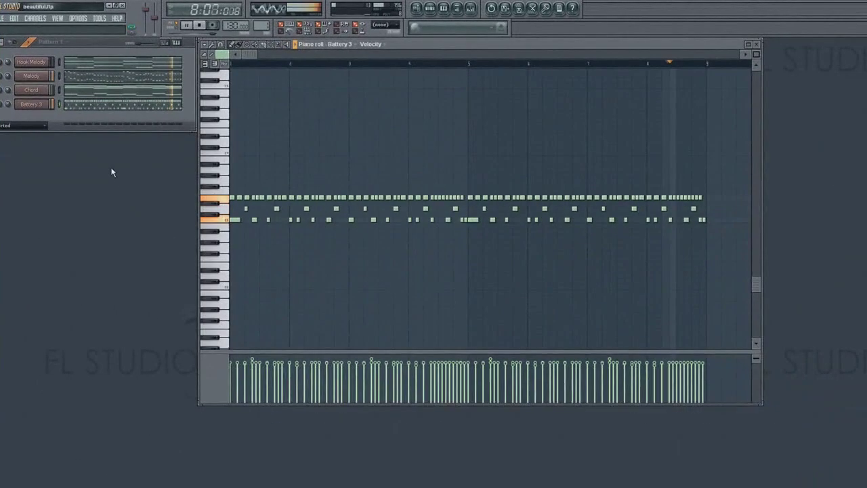
pyautogui.press('space')
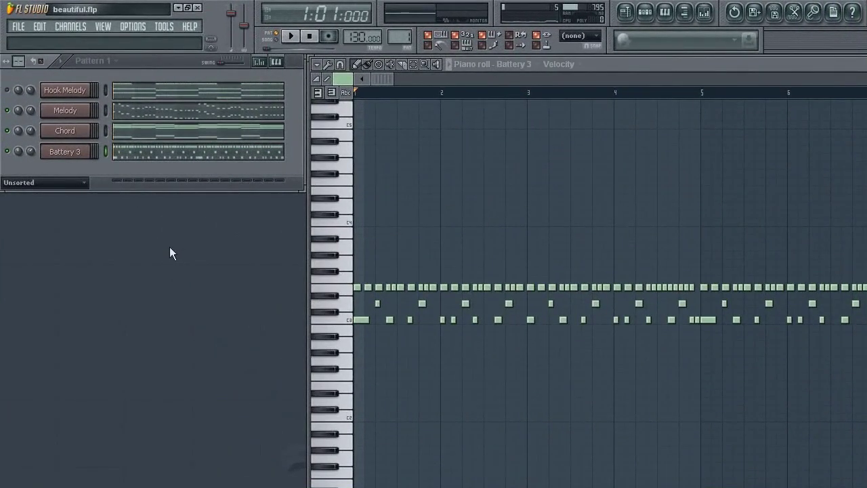
# Unmute the Hook Melody channel, open its notes in the piano roll and play the pattern with all channels.
pyautogui.rightClick(18, 90)
pyautogui.press('Escape')
pyautogui.click(189, 97)
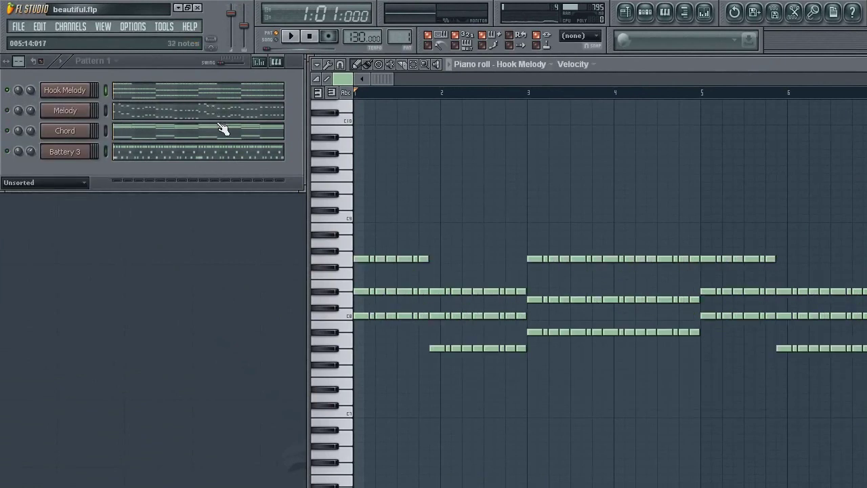
pyautogui.click(290, 36)
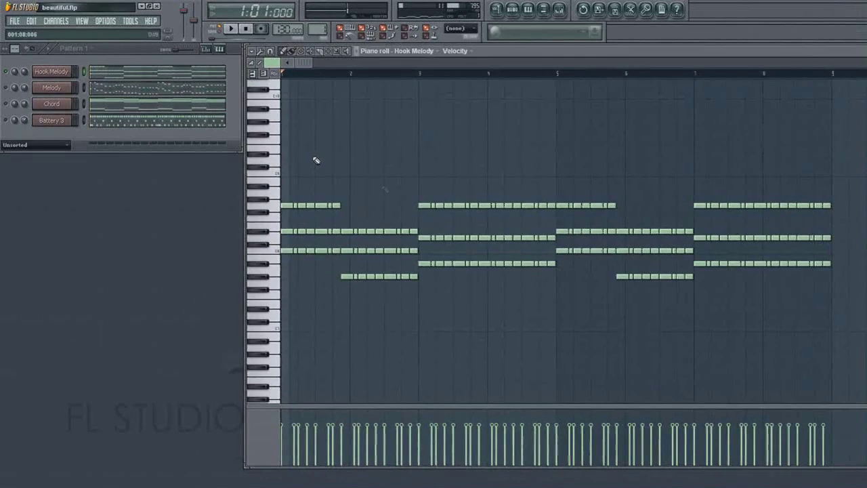
# Lower the top-row Hook Melody notes in bars 3–4 and 7–8 by two semitones, to F8.
pyautogui.moveTo(390, 177); pyautogui.dragTo(553, 206)
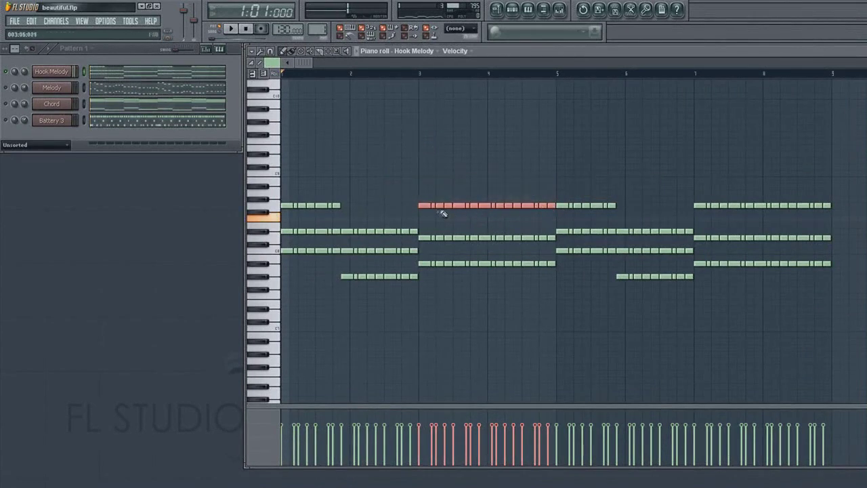
pyautogui.moveTo(425, 205); pyautogui.dragTo(426, 219)
pyautogui.moveTo(688, 201); pyautogui.dragTo(840, 207)
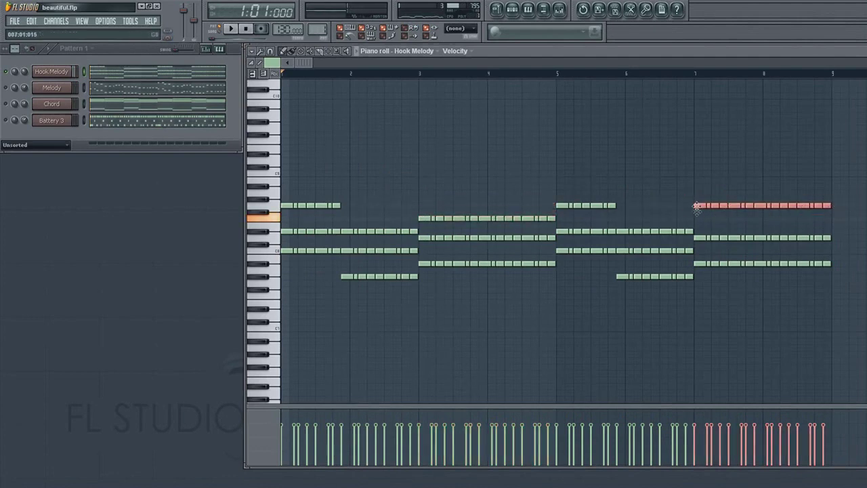
pyautogui.moveTo(698, 206); pyautogui.dragTo(700, 219)
# Play the edited Hook Melody alone, and again together with the Melody and Chord channels.
pyautogui.press('space')
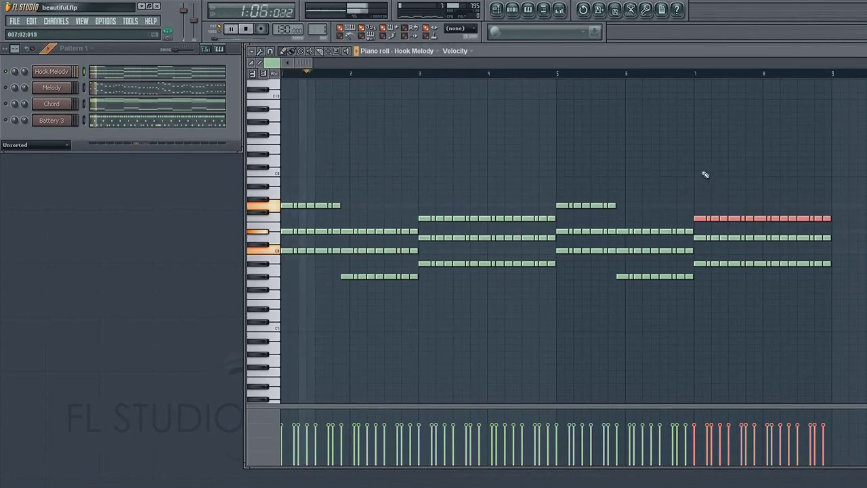
pyautogui.click(705, 172)
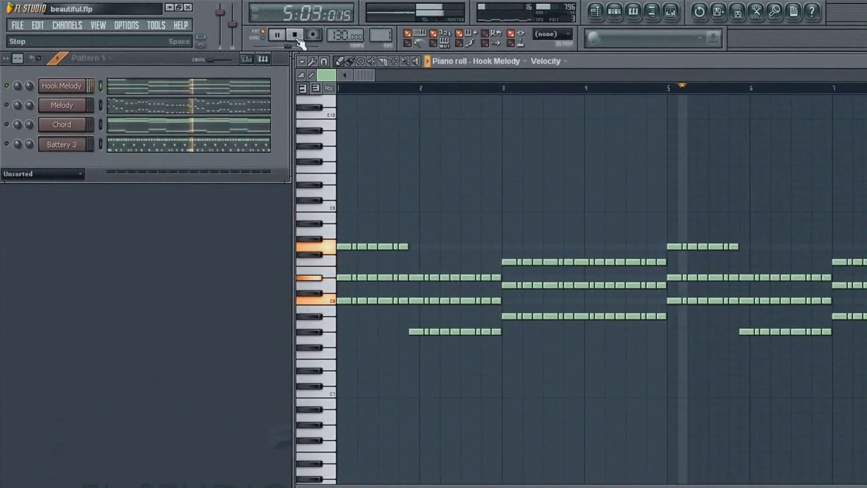
pyautogui.click(295, 34)
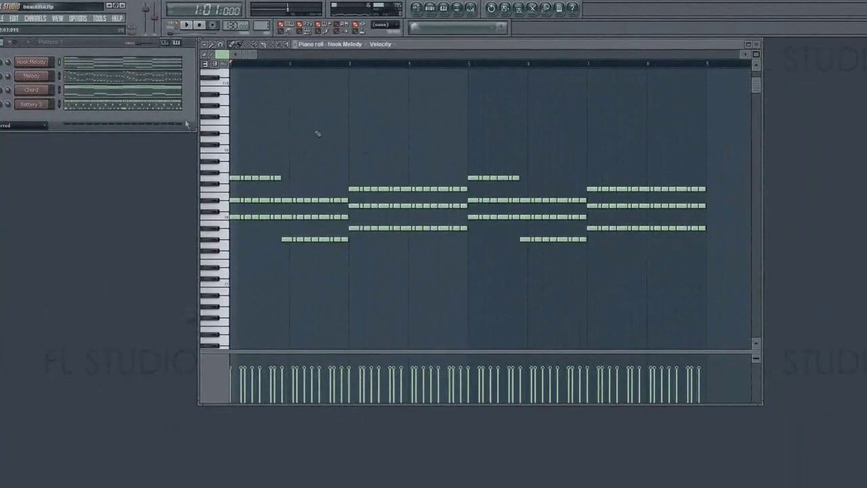
pyautogui.press('space')
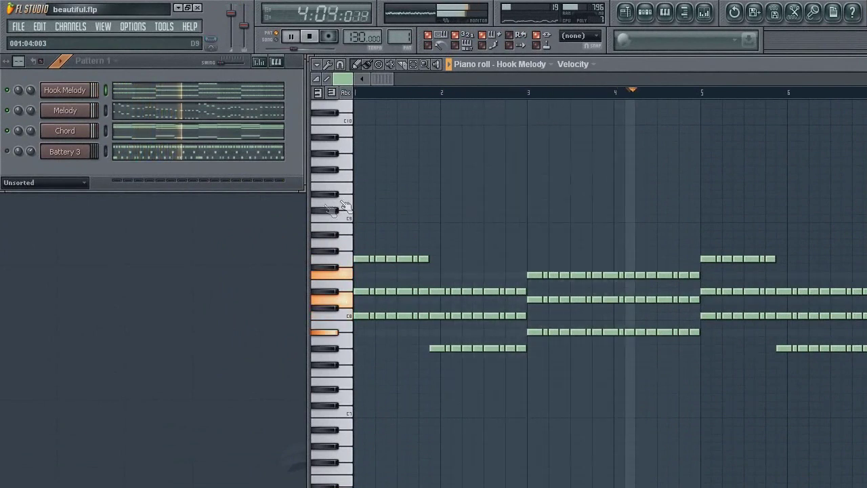
pyautogui.click(308, 36)
# Select all Hook Melody notes, play the full pattern with all four channels and clear the selection.
pyautogui.hotkey('ctrl', 'a')
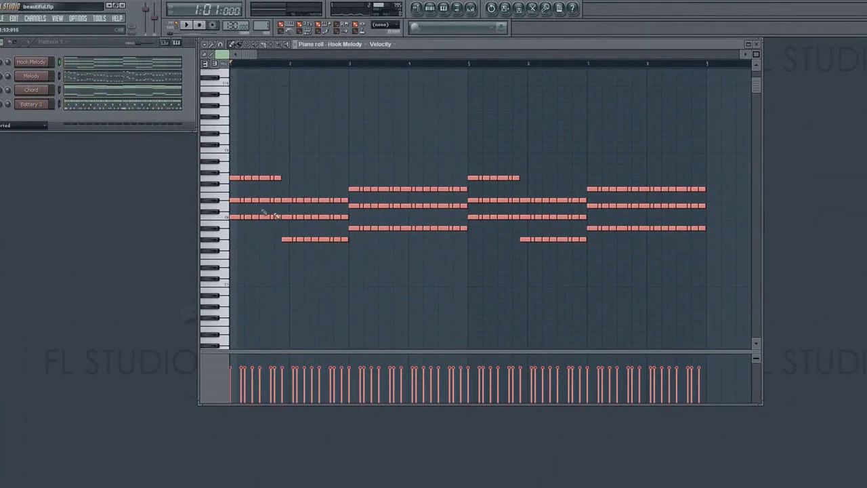
pyautogui.click(195, 75)
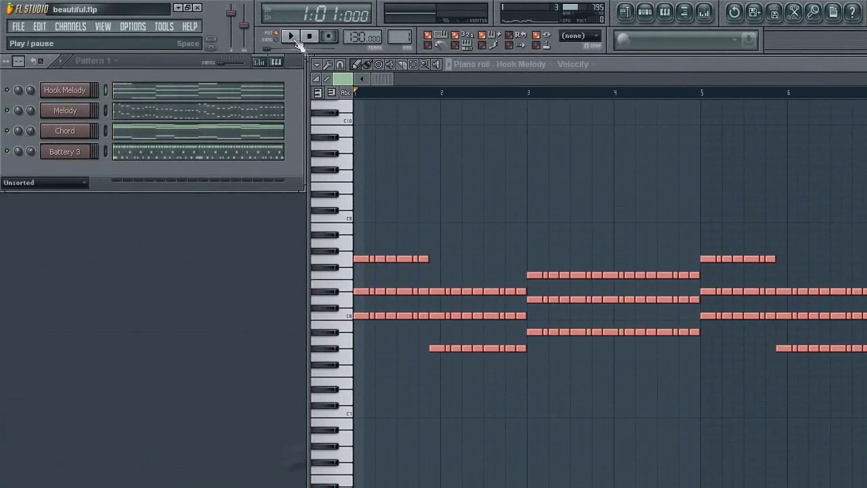
pyautogui.click(22, 36)
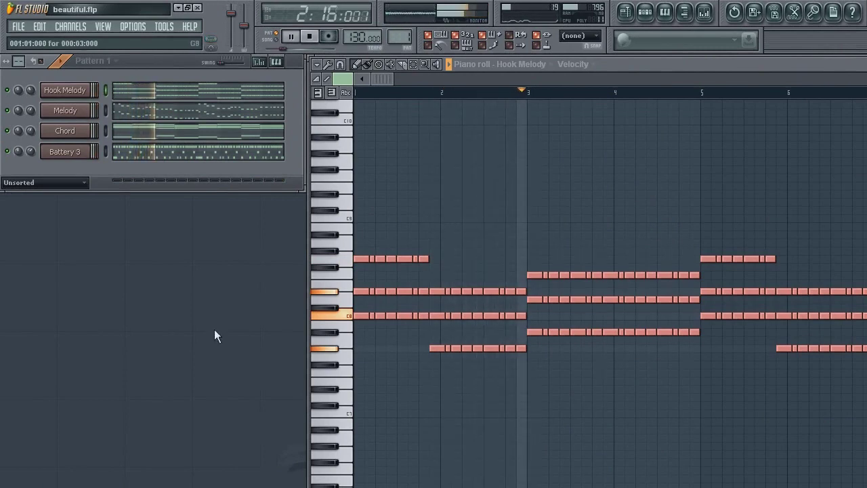
pyautogui.hotkey('ctrl', 'd')
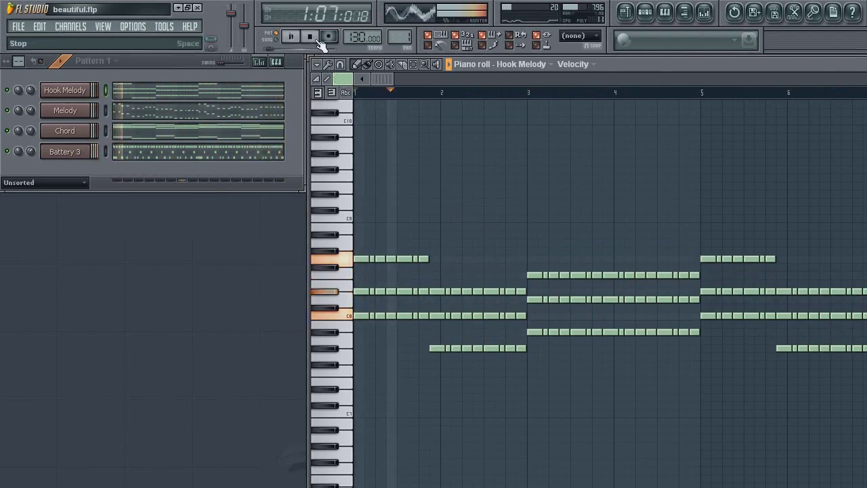
pyautogui.press('space')
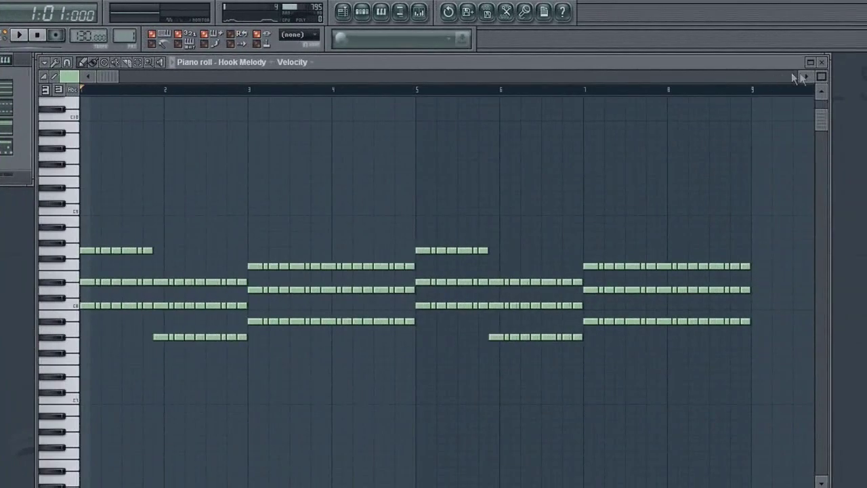
# Close the piano roll, open the Chord channel's Nexus instrument and audition its PN Pop Grand sound solo.
pyautogui.click(822, 61)
pyautogui.click(752, 99)
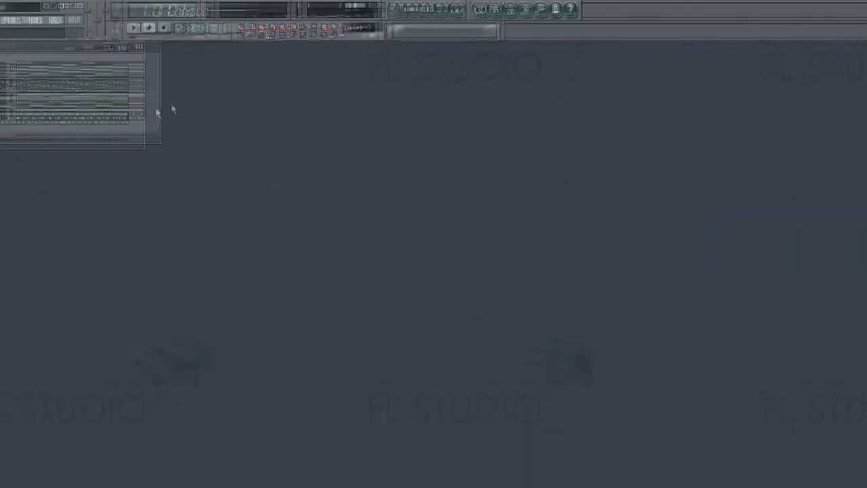
pyautogui.click(34, 90)
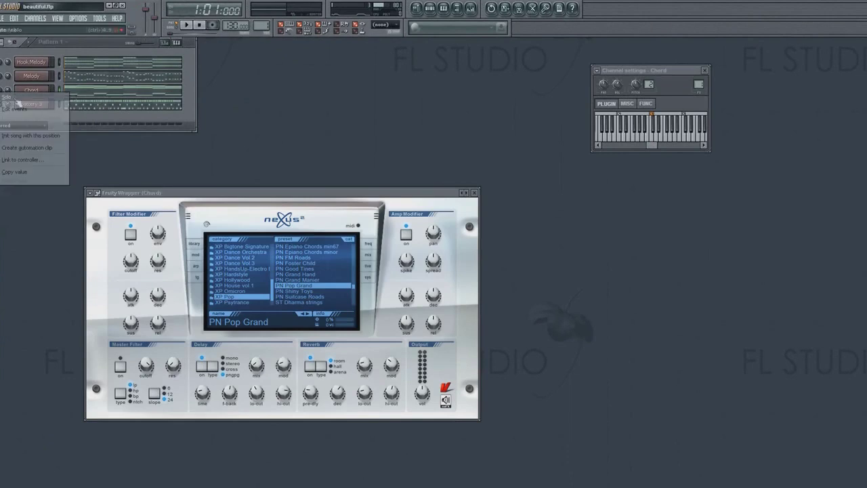
pyautogui.click(187, 26)
pyautogui.moveTo(223, 193); pyautogui.dragTo(344, 80)
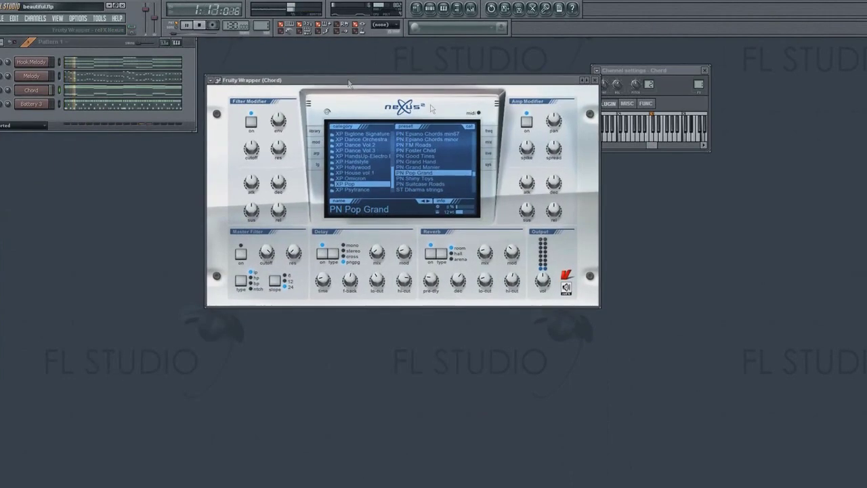
pyautogui.click(663, 103)
pyautogui.click(199, 25)
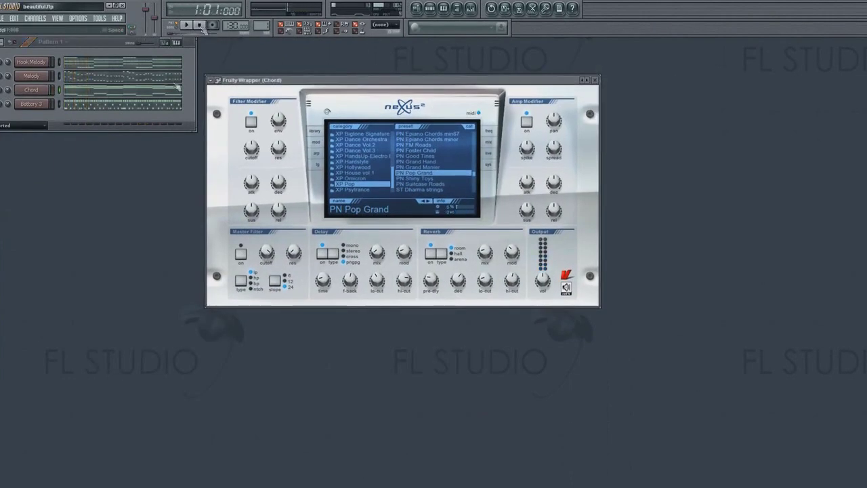
# Clone the Chord channel and close the original Chord instrument window.
pyautogui.rightClick(31, 90)
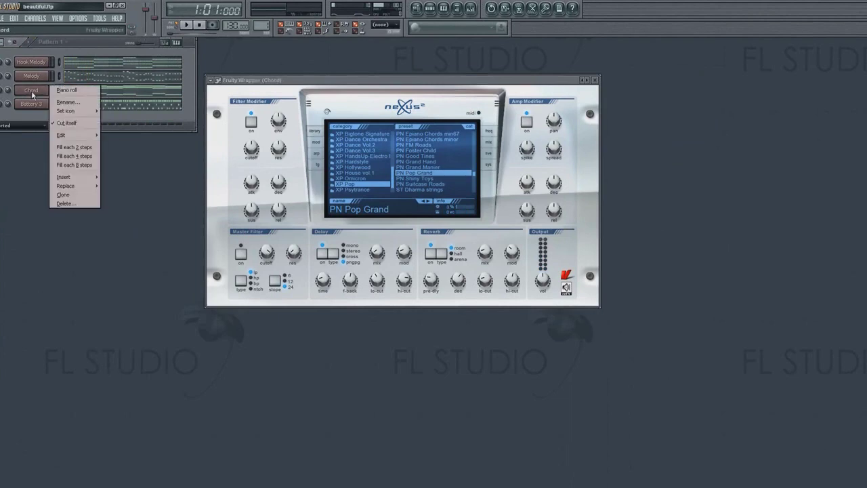
pyautogui.click(79, 195)
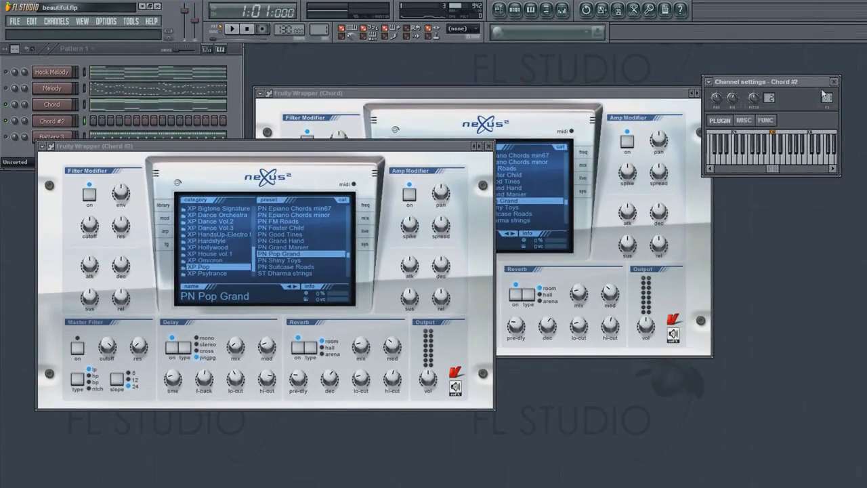
pyautogui.click(847, 83)
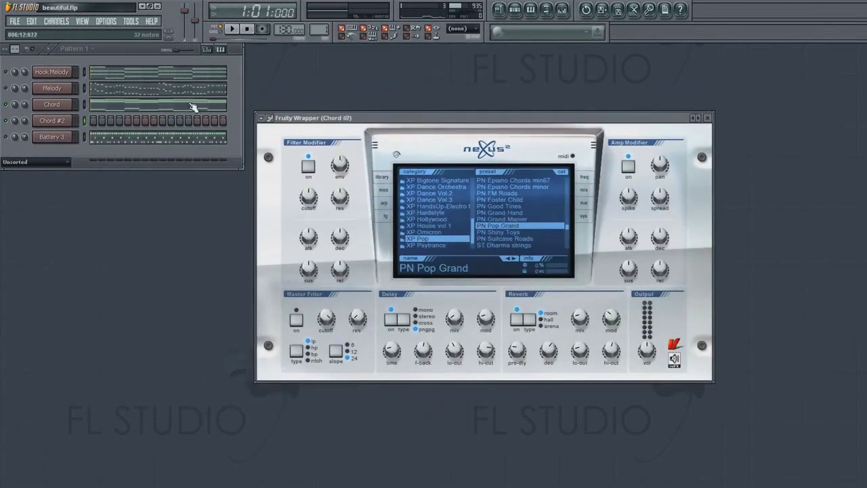
# Copy the upper chord notes of the Chord channel, without the low bass notes, into the Chord #2 piano roll.
pyautogui.click(192, 107)
pyautogui.moveTo(267, 115); pyautogui.dragTo(288, 206)
pyautogui.click(52, 120)
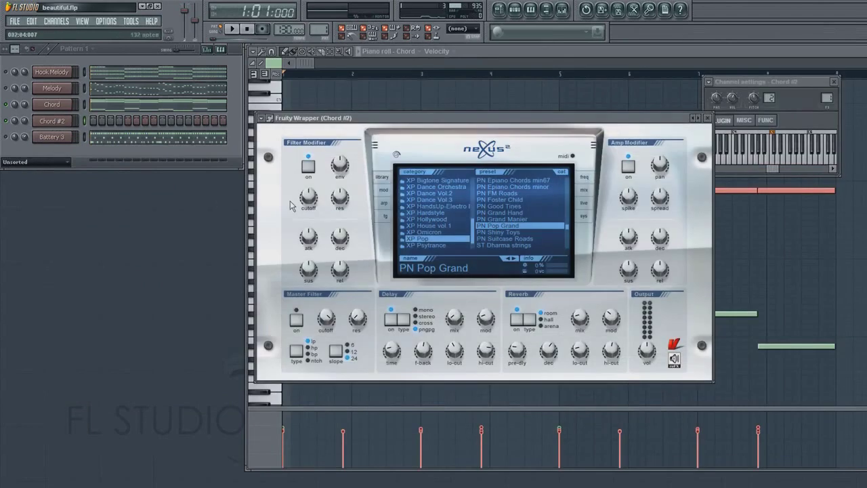
pyautogui.click(269, 119)
pyautogui.click(274, 128)
pyautogui.hotkey('ctrl', 'v')
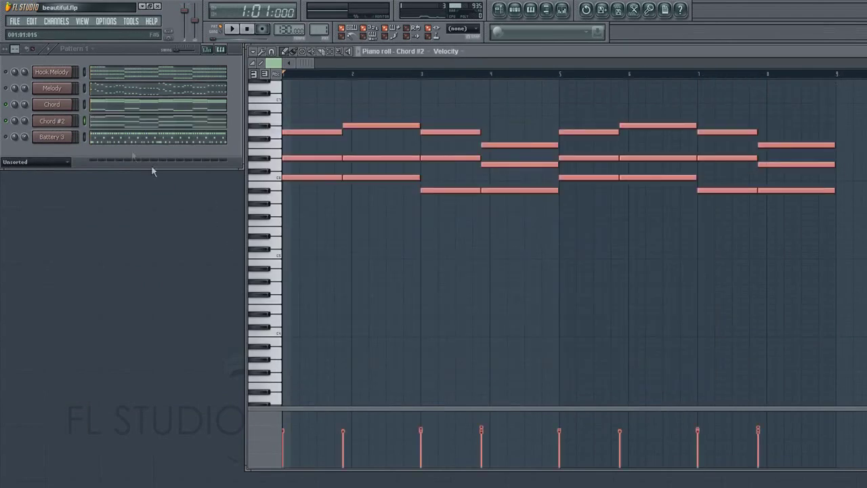
# Load the PD Airwave TranceSaws 2 preset from the Epic Pads category in the Chord #2 Nexus instrument.
pyautogui.click(53, 122)
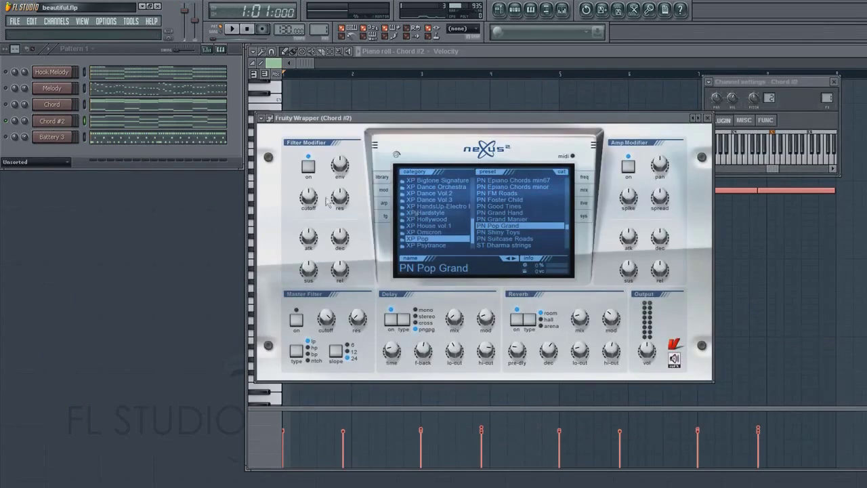
pyautogui.scroll(5, 473, 212)
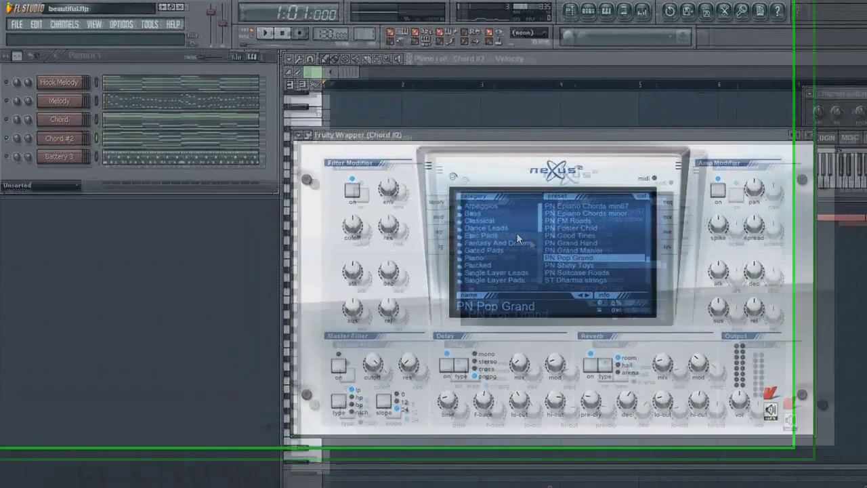
pyautogui.click(514, 235)
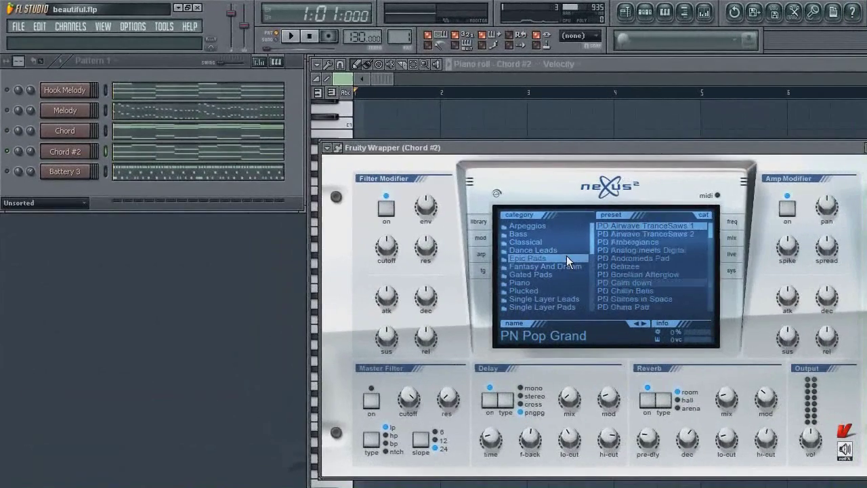
pyautogui.click(635, 235)
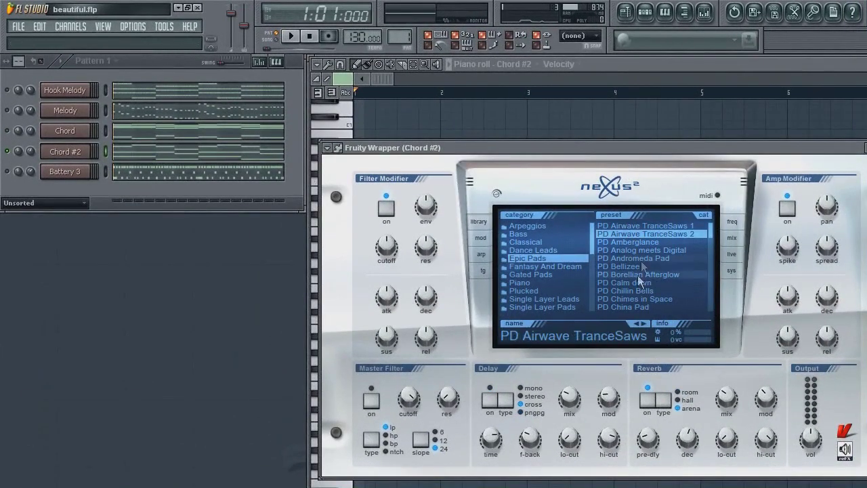
# Show Nexus's effects and oscillator mix page and audition the Chord #2 pad solo.
pyautogui.click(731, 237)
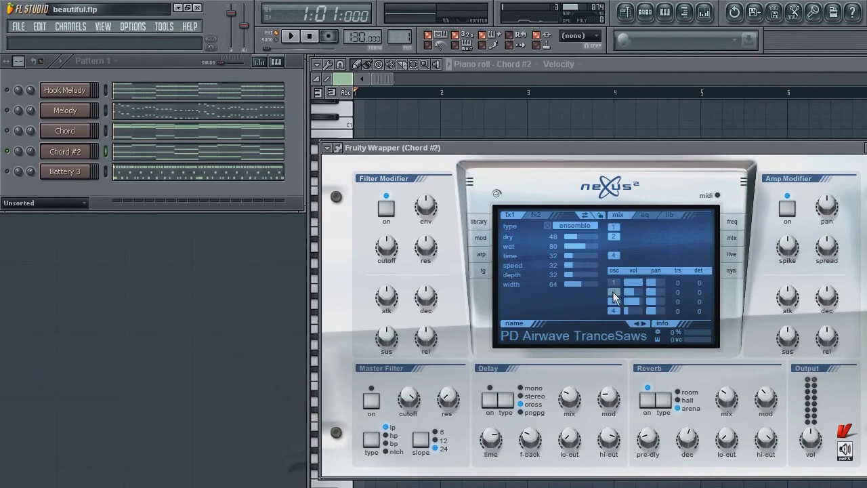
pyautogui.press('space')
pyautogui.press('space')
pyautogui.press('space')
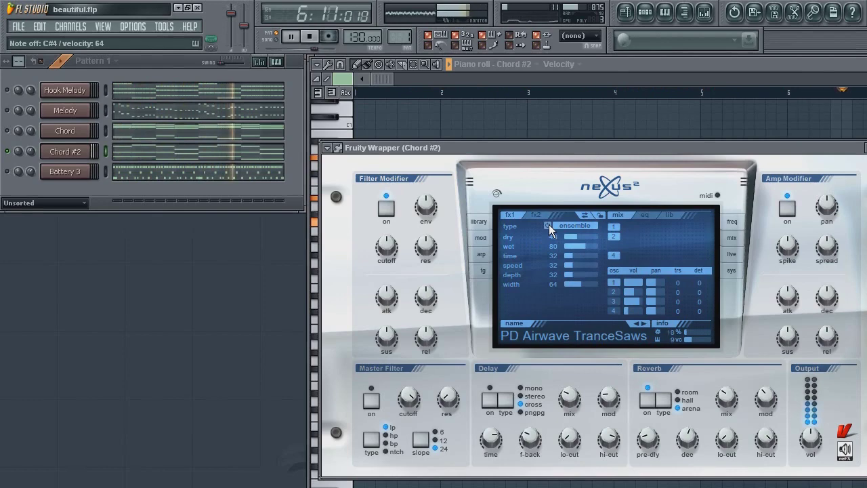
pyautogui.press('space')
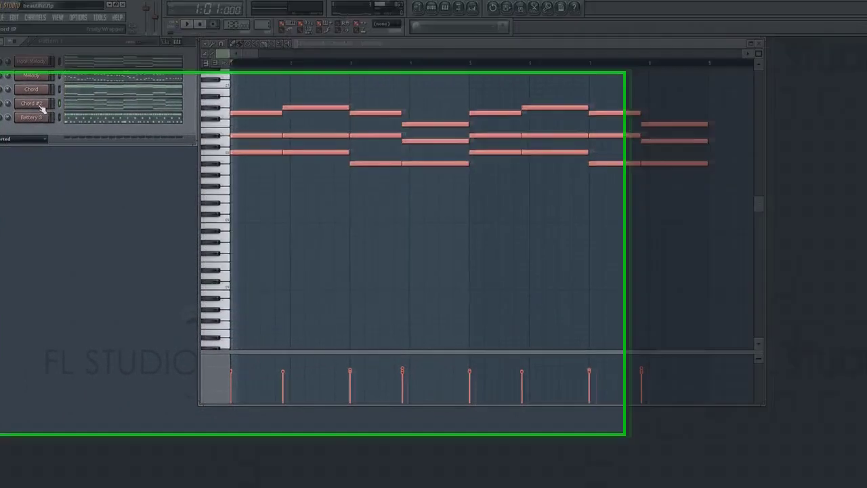
# Clone the Chord #2 channel and replace the cloned Chord #3 channel's instrument with Trilogy.
pyautogui.rightClick(41, 112)
pyautogui.moveTo(74, 208)
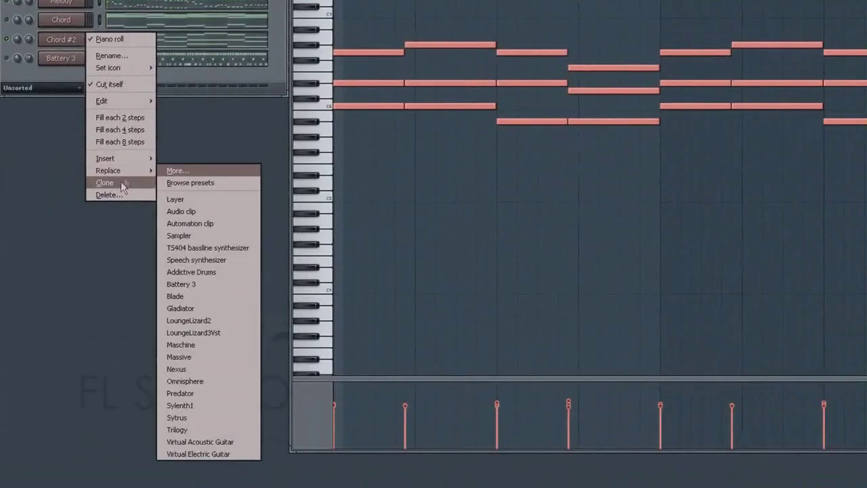
pyautogui.click(117, 224)
pyautogui.click(66, 60)
pyautogui.rightClick(66, 60)
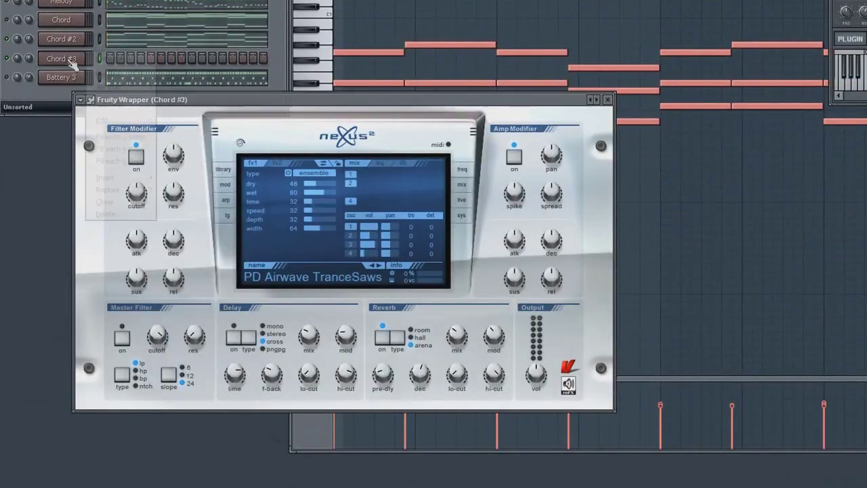
pyautogui.moveTo(115, 190)
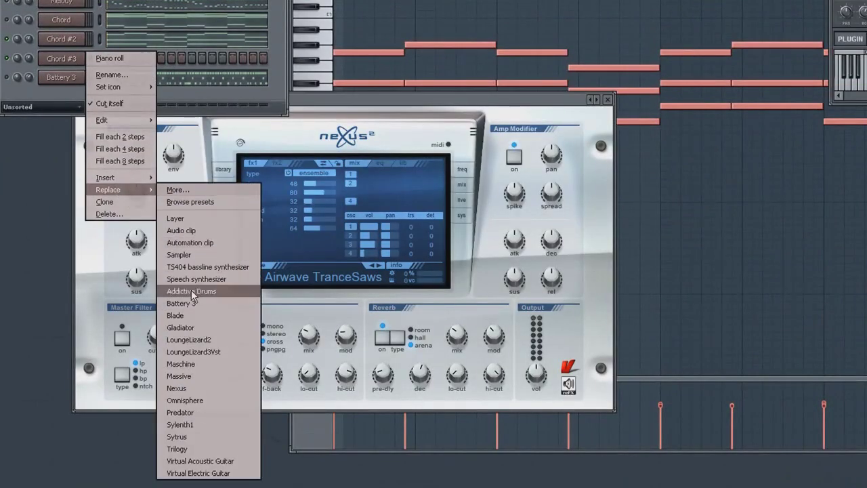
pyautogui.click(193, 449)
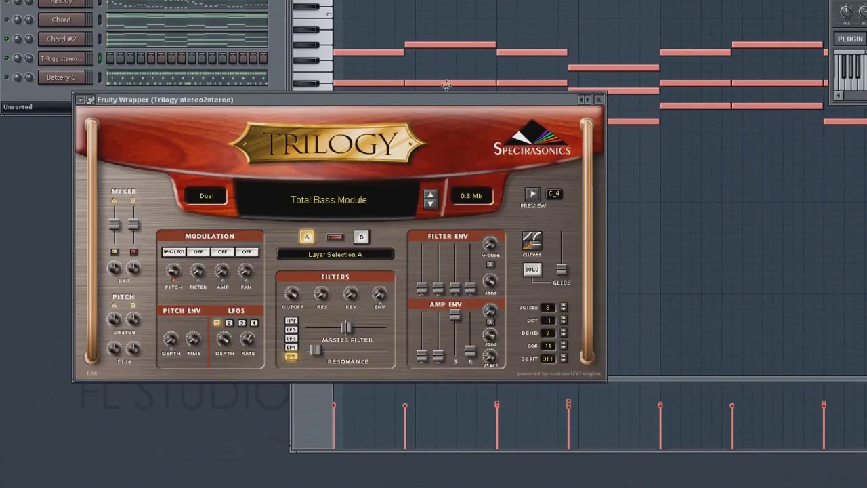
# Load the Hip-Hop Muted Full Range A patch from Trilogy's Electric Bass, Muted, Hip-Hop Muted category.
pyautogui.moveTo(445, 91); pyautogui.dragTo(638, 88)
pyautogui.click(447, 197)
pyautogui.moveTo(471, 231)
pyautogui.moveTo(555, 254)
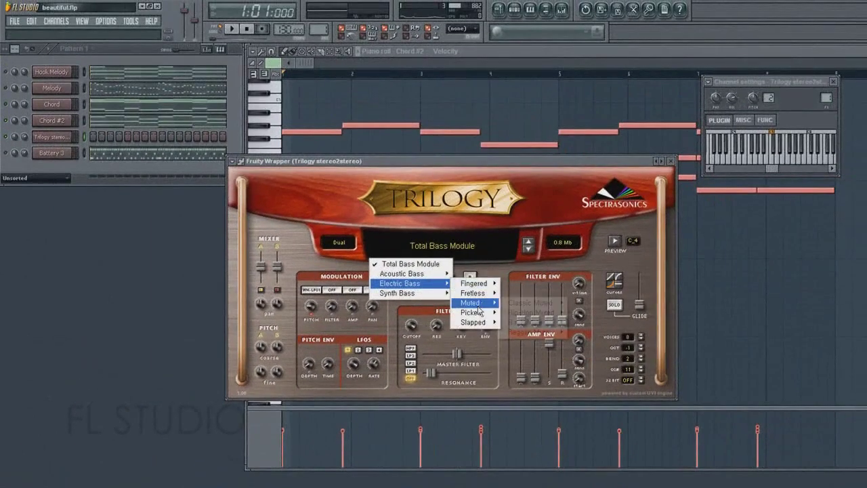
pyautogui.moveTo(536, 312)
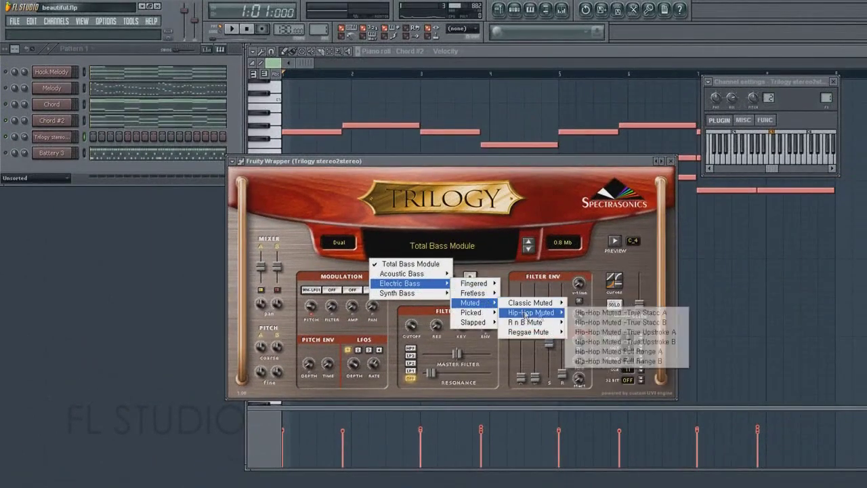
pyautogui.click(617, 351)
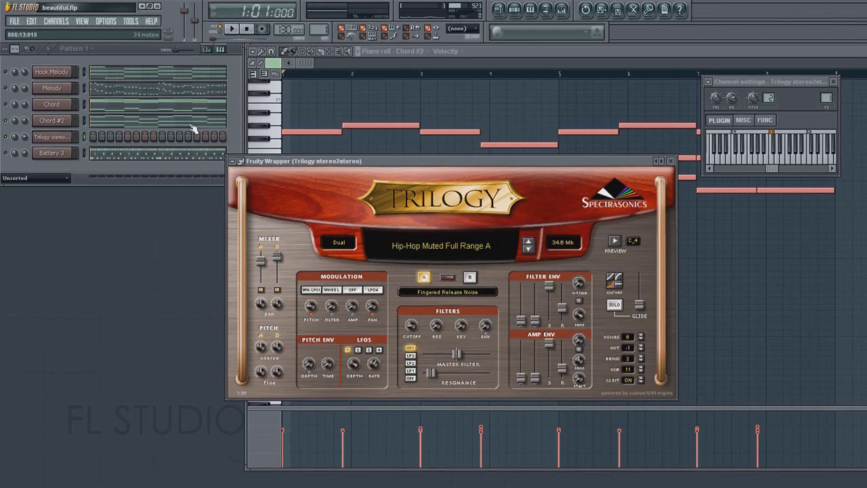
# Copy only the low bass notes of the Chord channel into the Trilogy channel's piano roll.
pyautogui.press('F7')
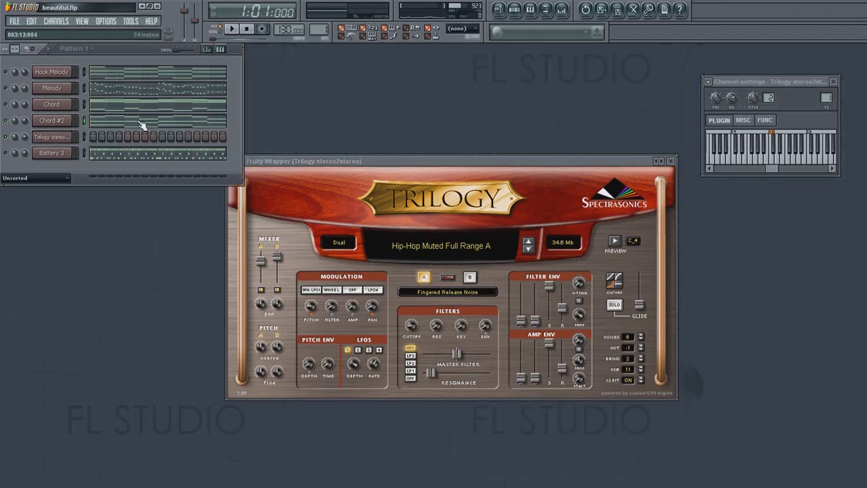
pyautogui.click(186, 120)
pyautogui.click(183, 110)
pyautogui.moveTo(287, 294); pyautogui.dragTo(329, 359)
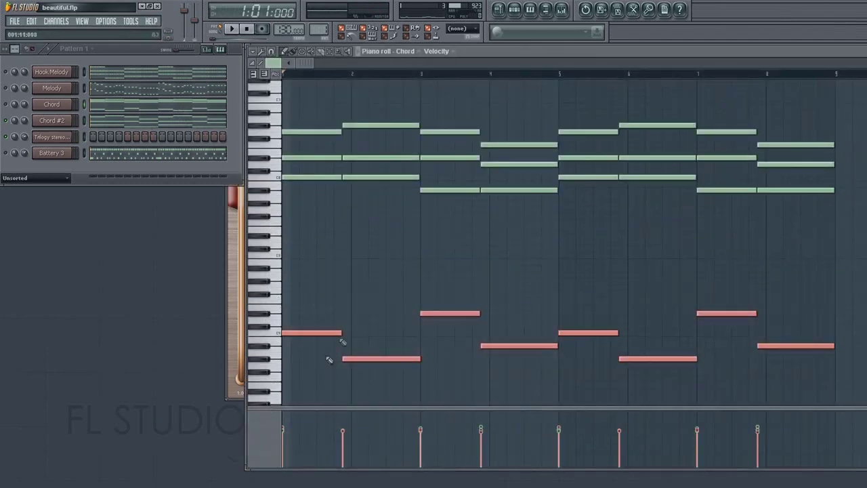
pyautogui.click(52, 136)
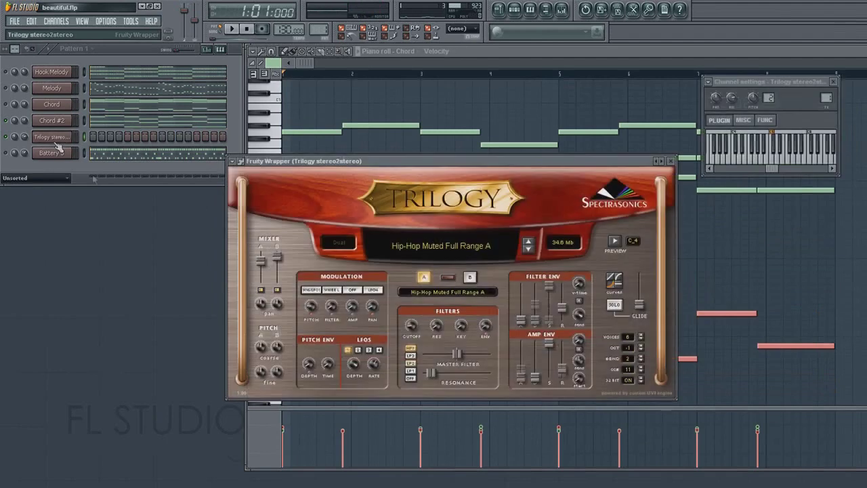
pyautogui.click(231, 161)
pyautogui.click(250, 171)
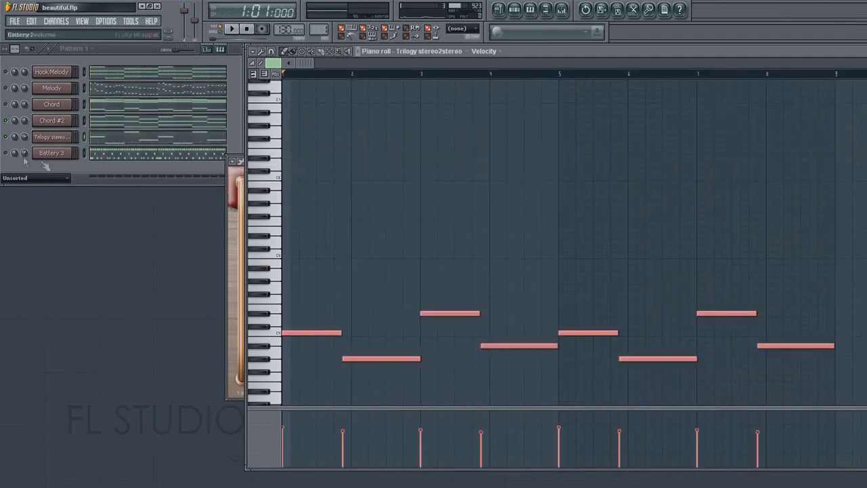
# Play the Chord #2 and Trilogy layers together, close the Chord #2 instrument windows, and unmute the Battery 3 drums.
pyautogui.click(231, 31)
pyautogui.click(57, 122)
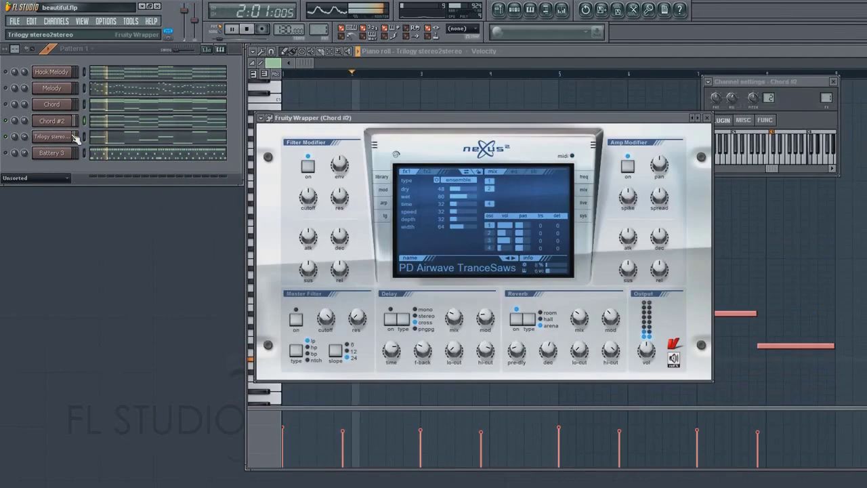
pyautogui.click(708, 118)
pyautogui.click(833, 81)
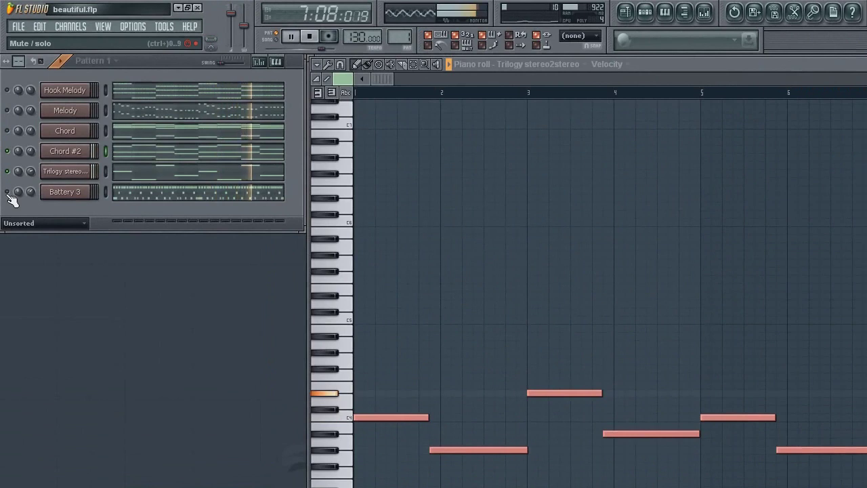
pyautogui.click(477, 273)
pyautogui.moveTo(674, 64); pyautogui.dragTo(673, 70)
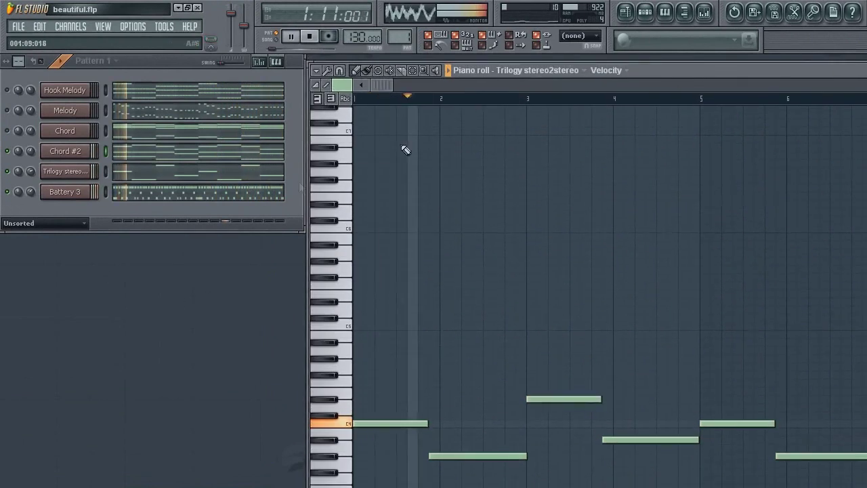
# Show the Chord #2 notes while listening to the chords, bass and drums together, and stop playback.
pyautogui.click(164, 152)
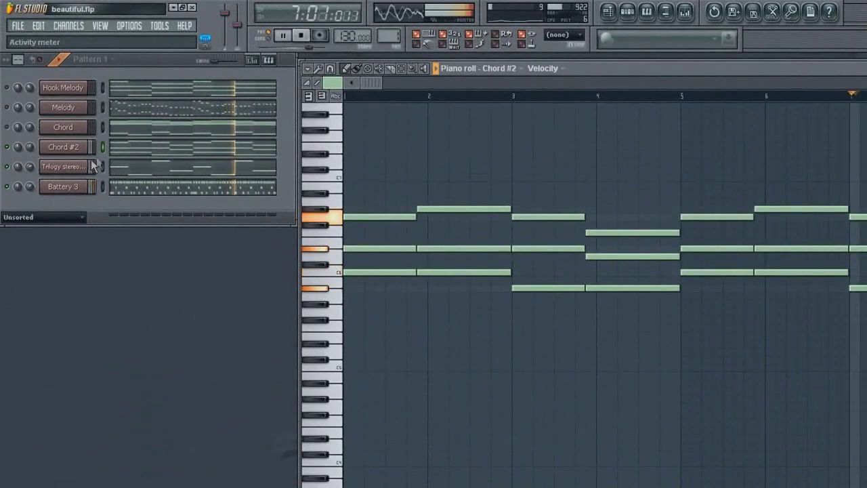
pyautogui.click(18, 26)
pyautogui.click(27, 79)
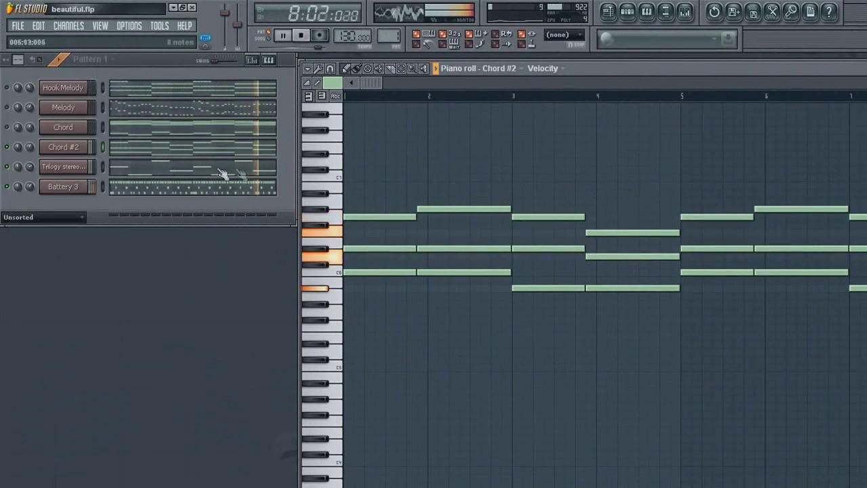
pyautogui.click(14, 123)
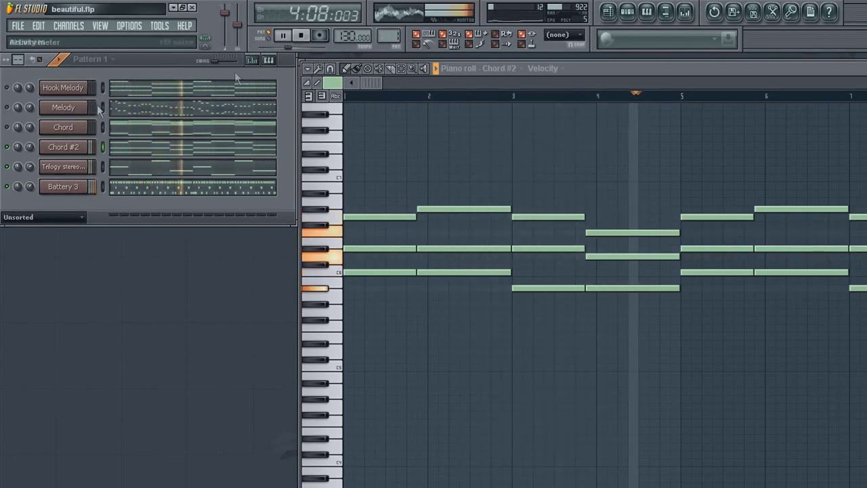
pyautogui.click(303, 36)
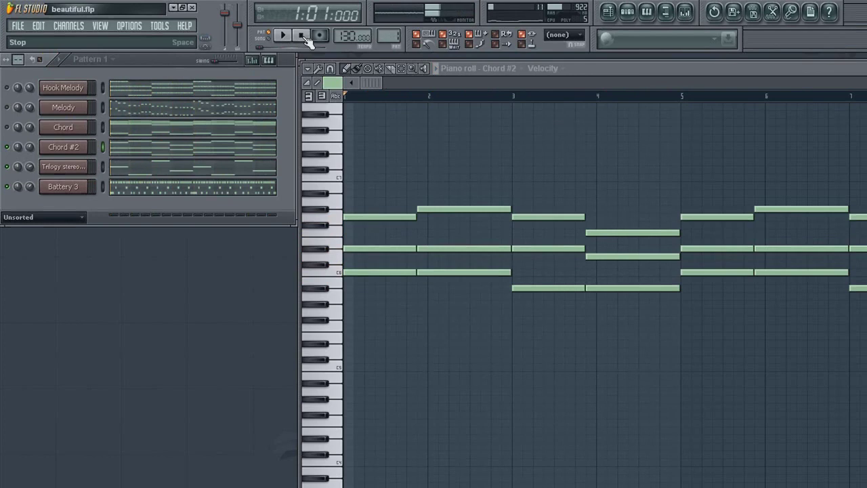
# Show the Trilogy channel's bass notes and its instrument window, and close the piano roll.
pyautogui.click(145, 171)
pyautogui.click(63, 166)
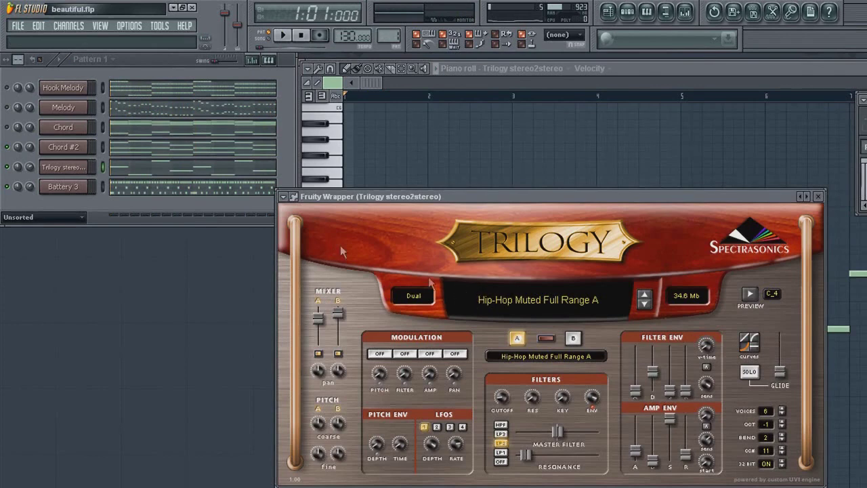
pyautogui.click(283, 196)
pyautogui.click(305, 209)
pyautogui.click(284, 196)
pyautogui.click(293, 209)
pyautogui.press('F7')
# Solo the Trilogy bass channel, play it briefly, and stop playback.
pyautogui.rightClick(8, 167)
pyautogui.click(23, 173)
pyautogui.click(283, 34)
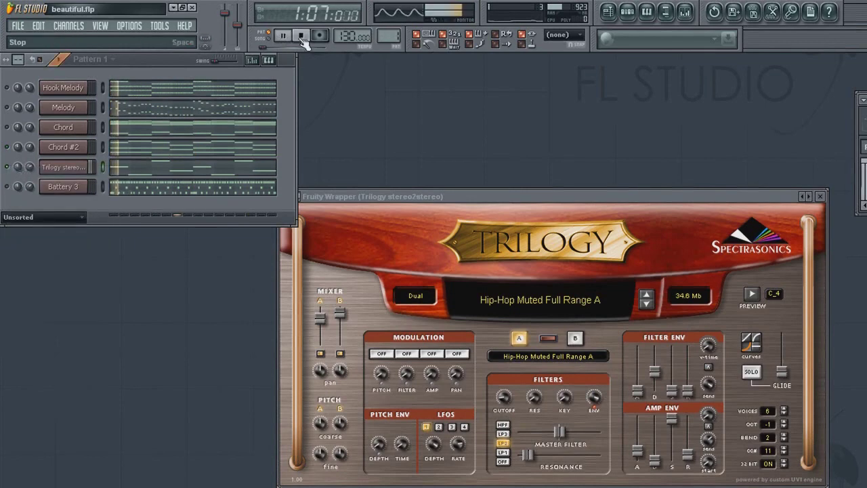
pyautogui.click(283, 35)
# Solo and audition Chord #2 with its piano roll shown, and close the Trilogy instrument window.
pyautogui.rightClick(8, 146)
pyautogui.click(23, 152)
pyautogui.click(136, 149)
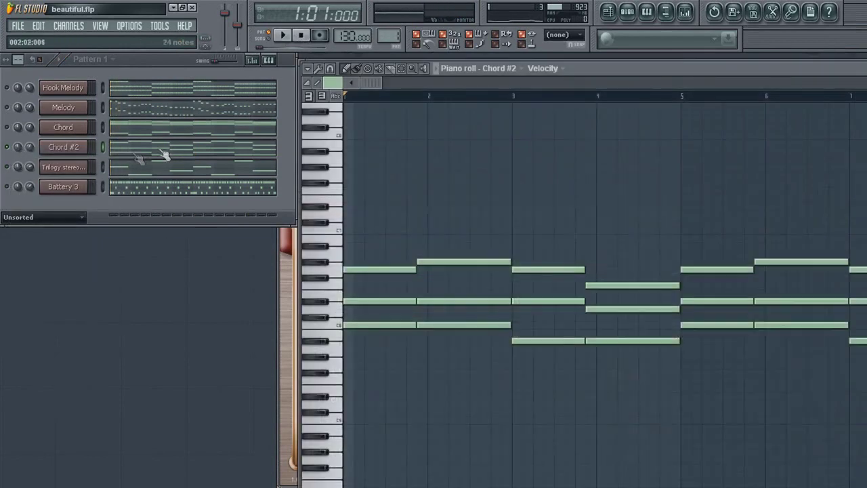
pyautogui.click(283, 36)
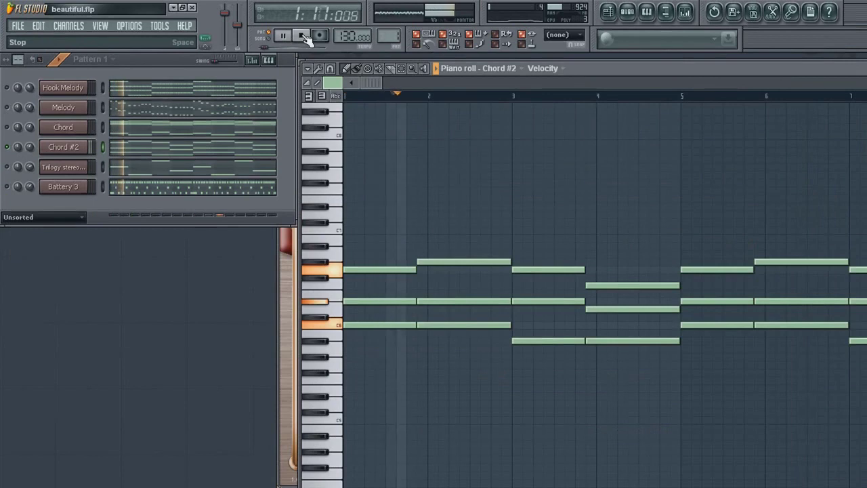
pyautogui.click(302, 36)
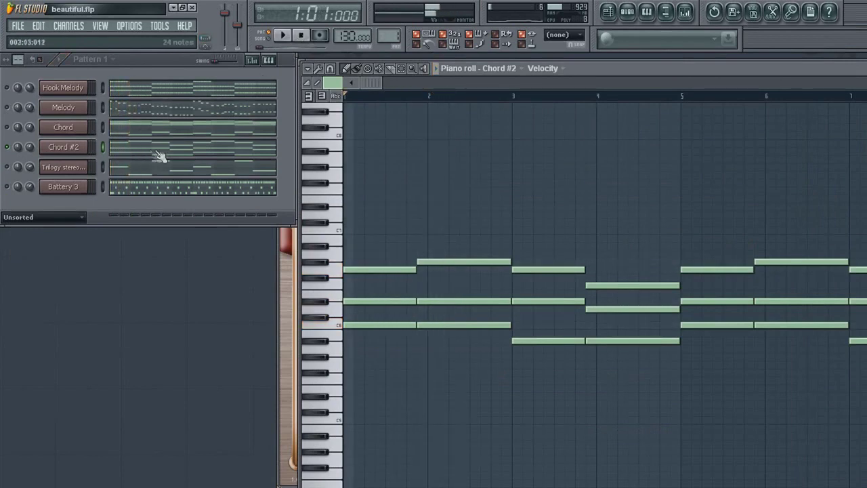
pyautogui.click(283, 283)
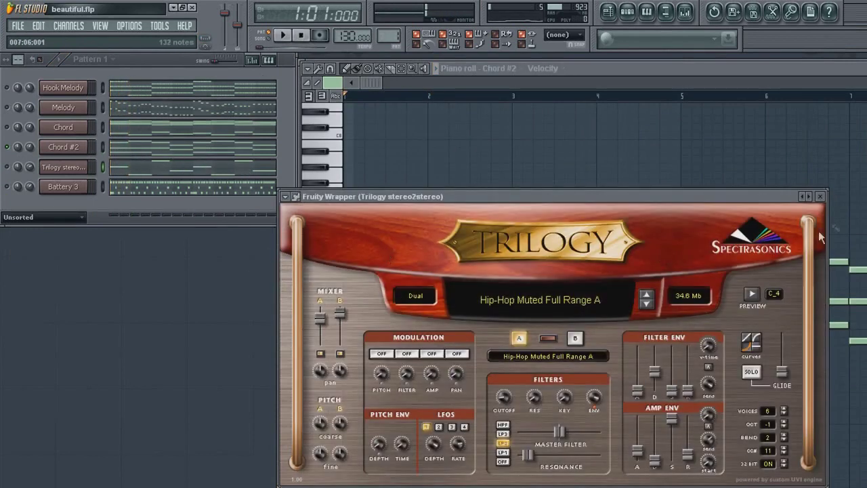
pyautogui.click(819, 196)
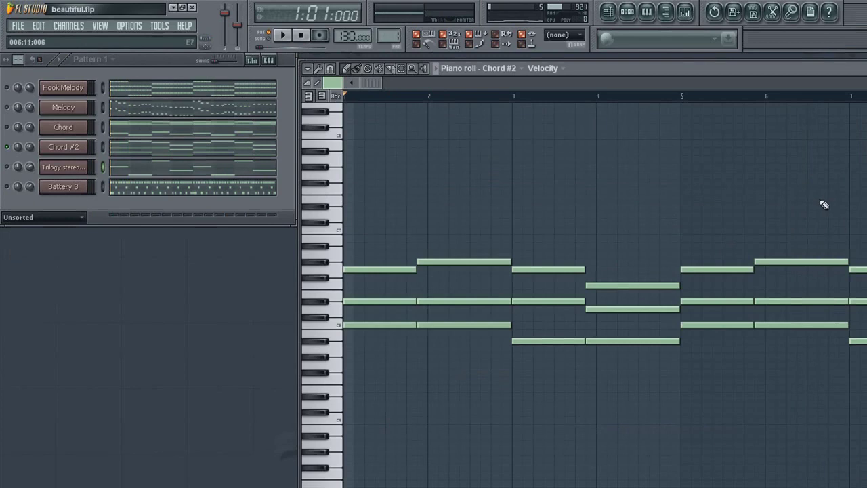